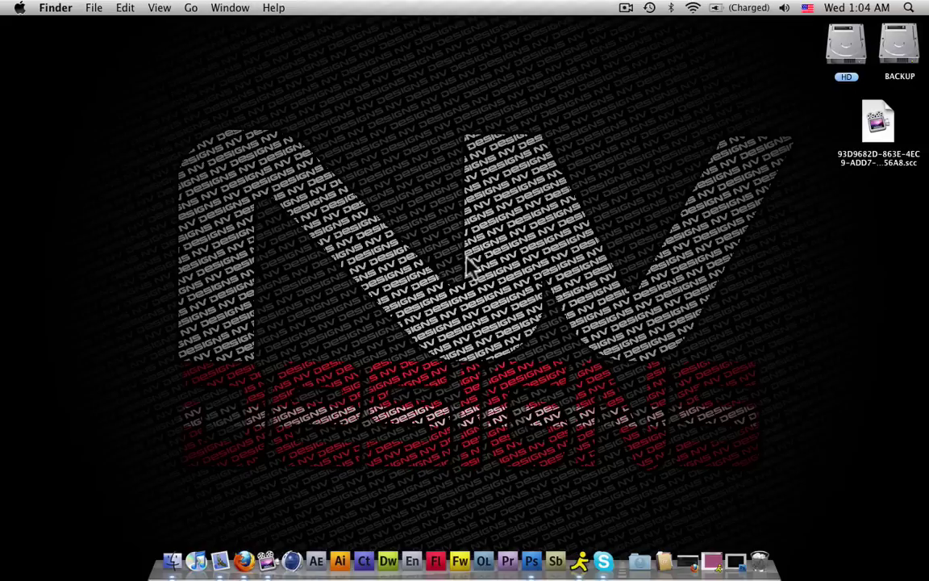
Step: Restore the honeycomb demo document, hide Gradient Fill 1, and close the document window
click(735, 563)
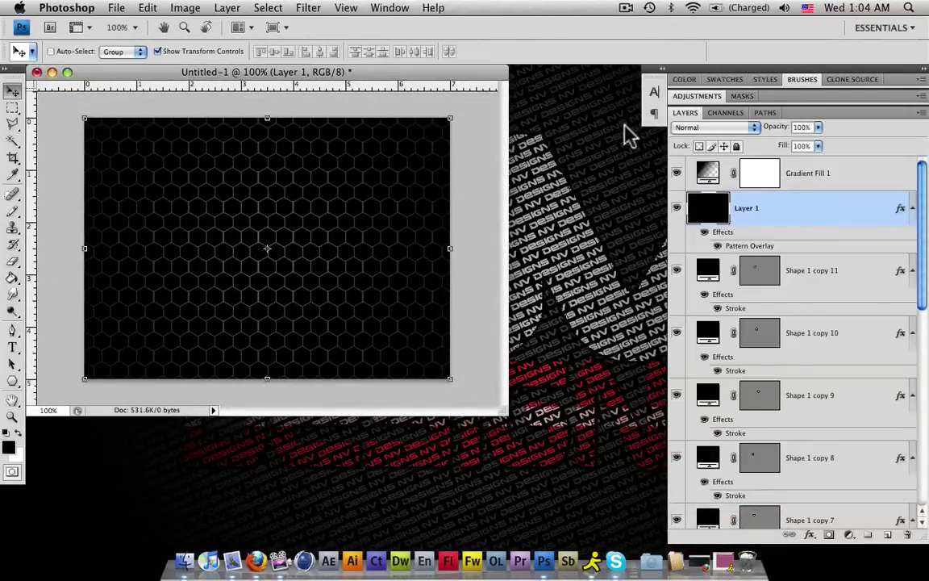
click(677, 173)
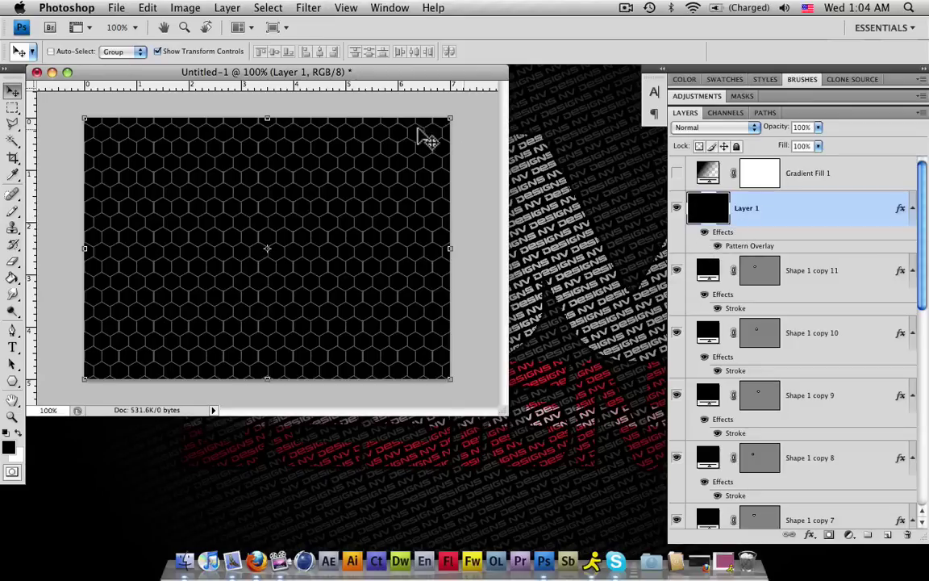
click(37, 73)
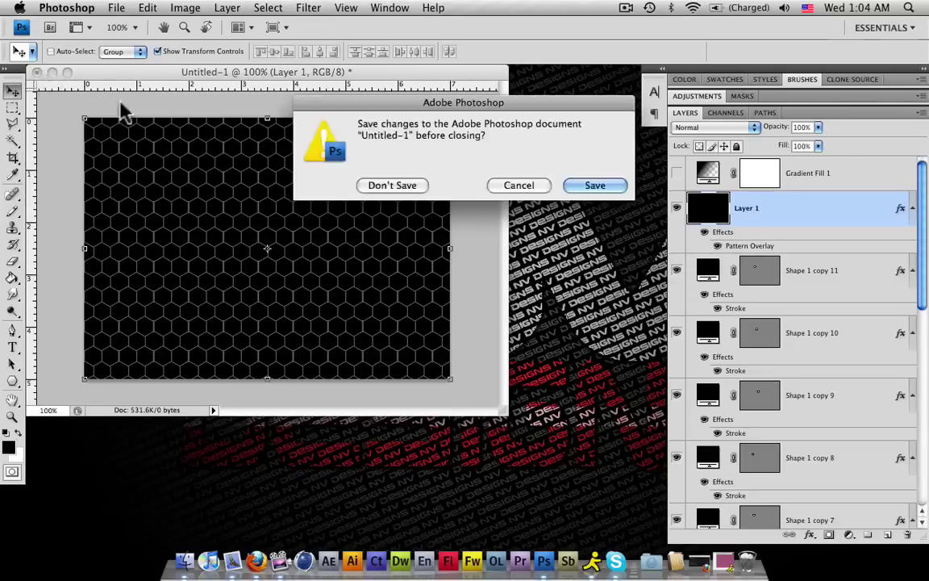
Step: Discard the old document and create a new transparent 7 × 5 inch, 72 ppi document
click(363, 183)
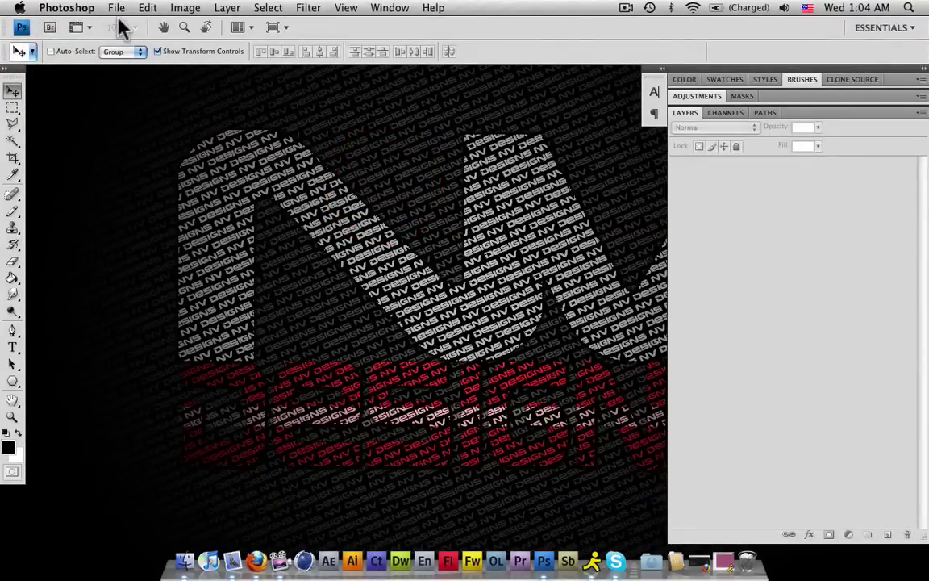
click(118, 8)
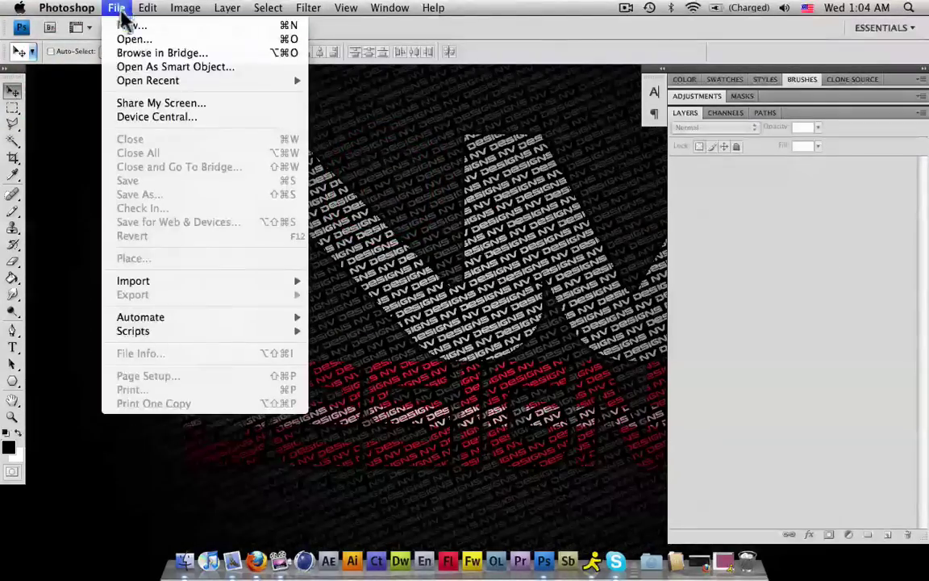
click(183, 25)
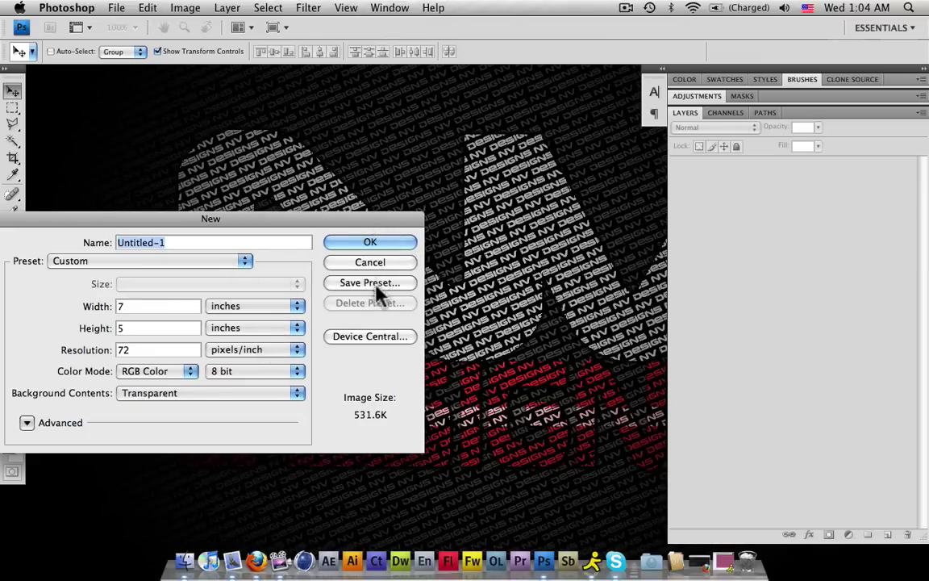
click(377, 242)
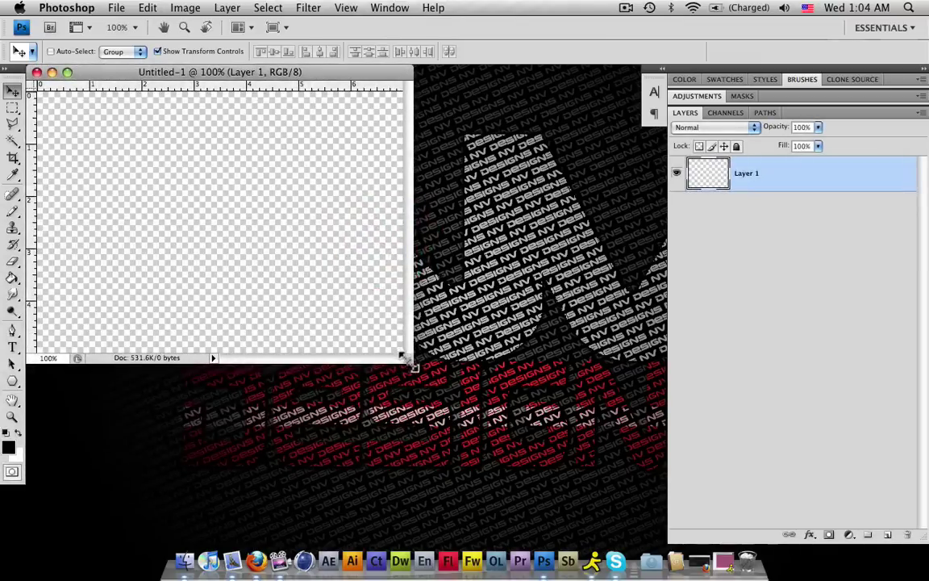
drag(403, 360, 617, 490)
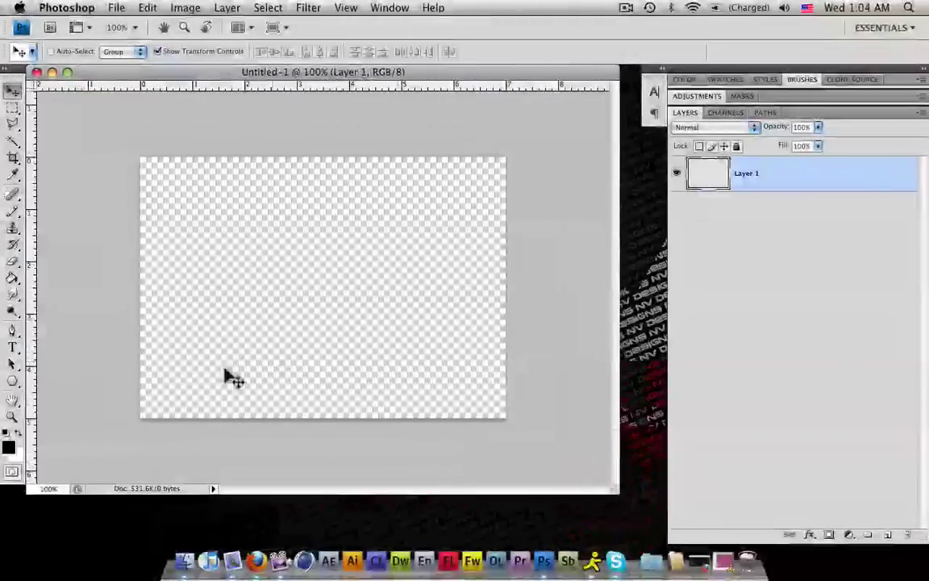
Step: Draw a black six-sided hexagon with the Polygon Tool and scale it down to about 45%
click(13, 381)
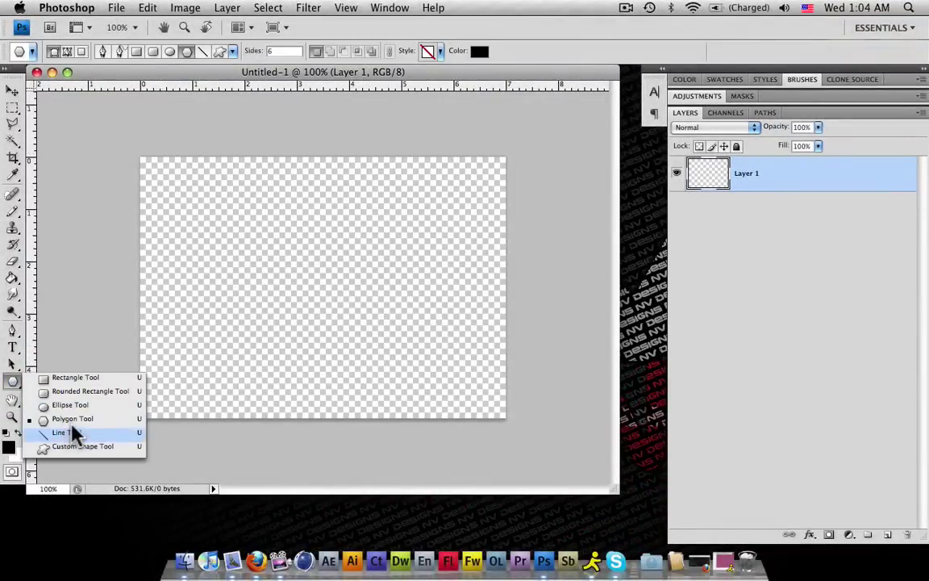
click(72, 418)
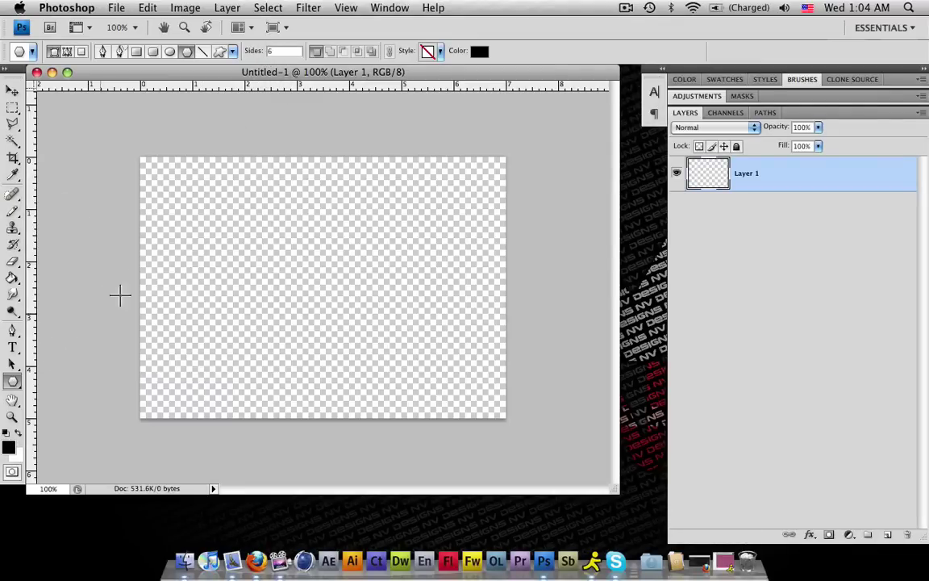
drag(183, 238, 260, 250)
click(12, 90)
double_click(261, 250)
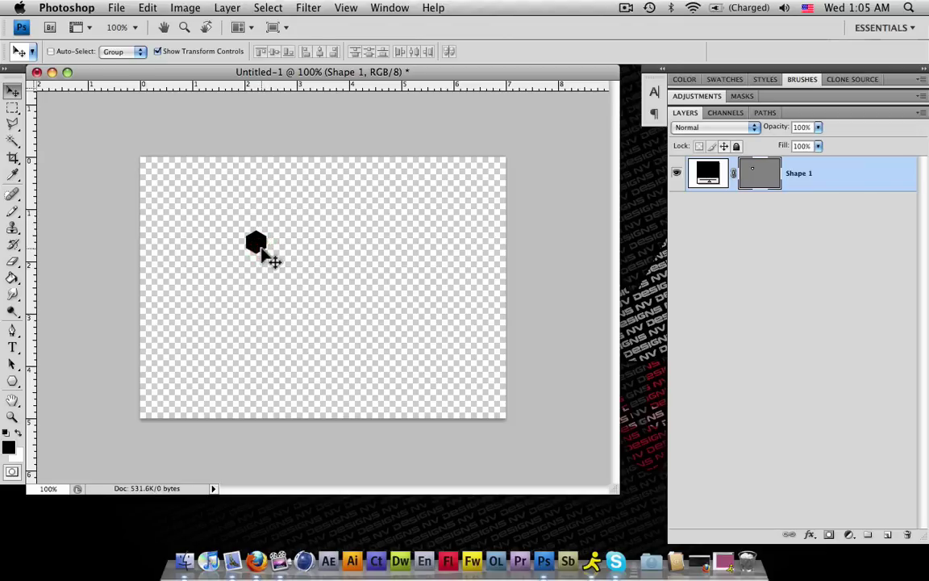
Step: Duplicate the hexagon beside the original and give Shape 1 a 1 px grey outside stroke
key(super+j)
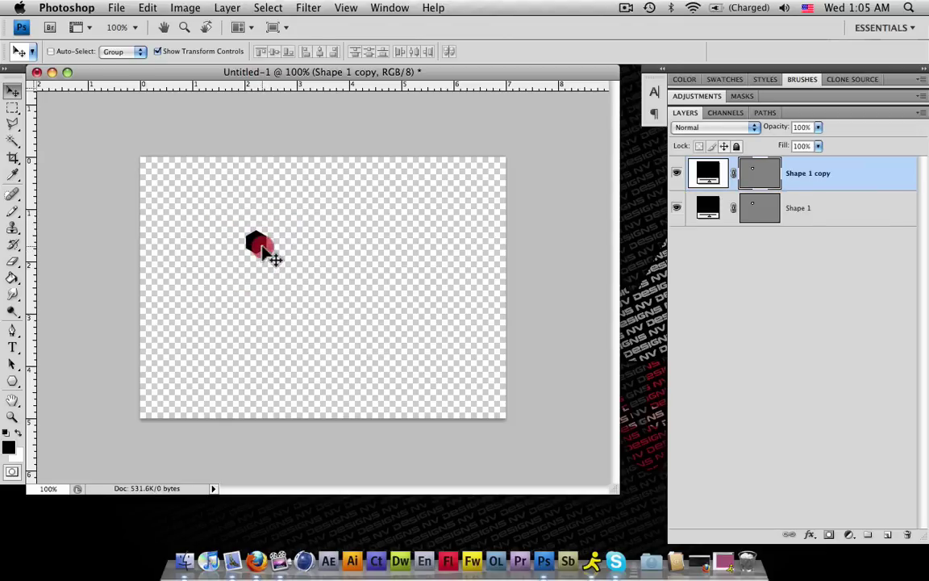
drag(262, 248, 281, 250)
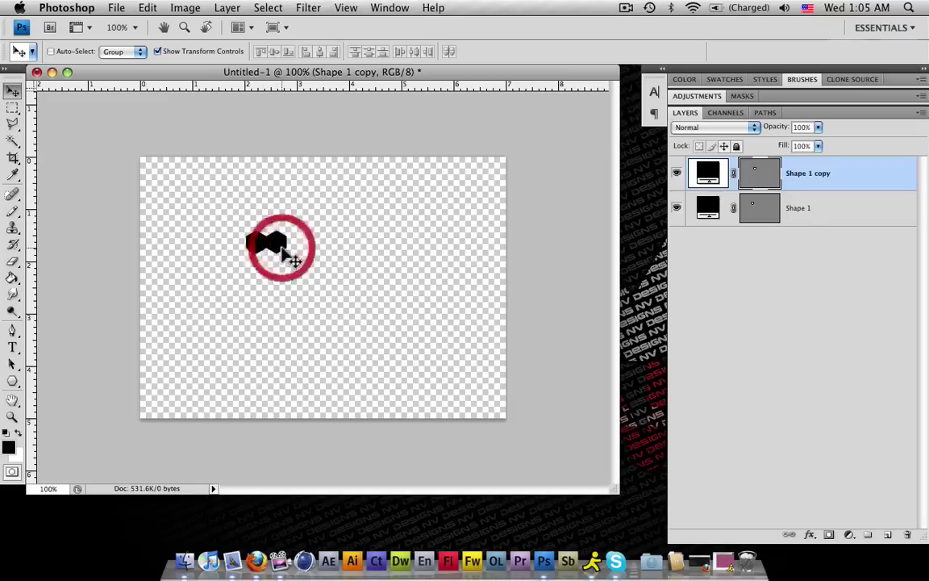
double_click(905, 216)
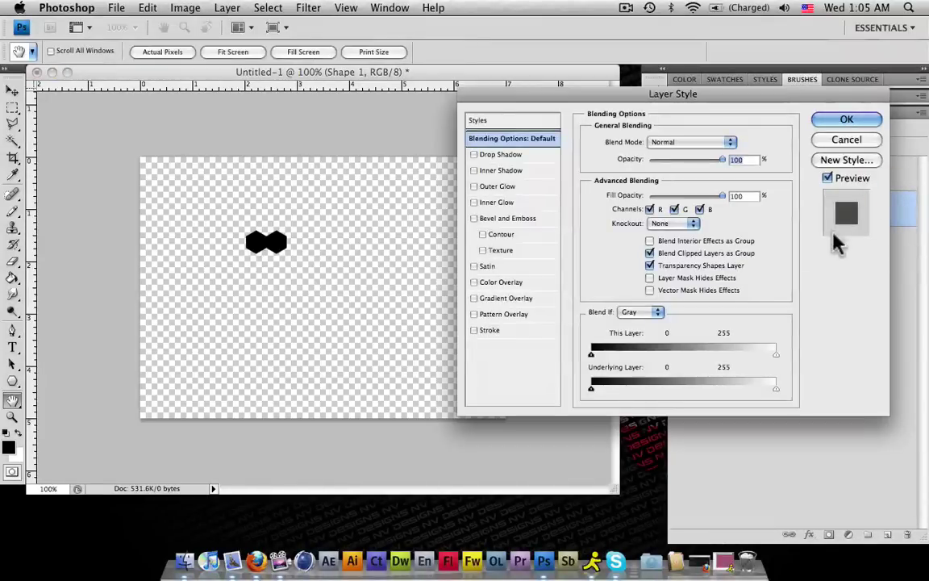
click(478, 331)
click(494, 330)
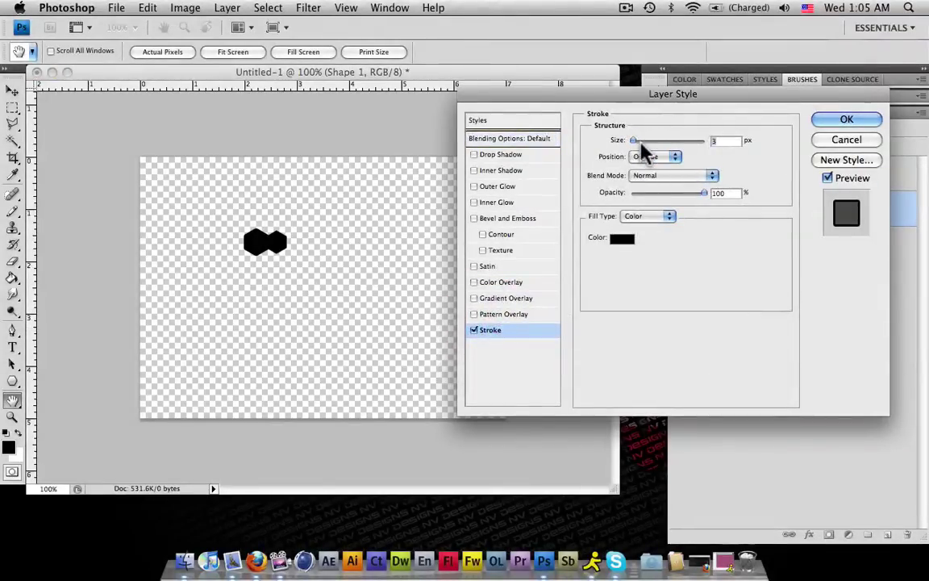
click(622, 238)
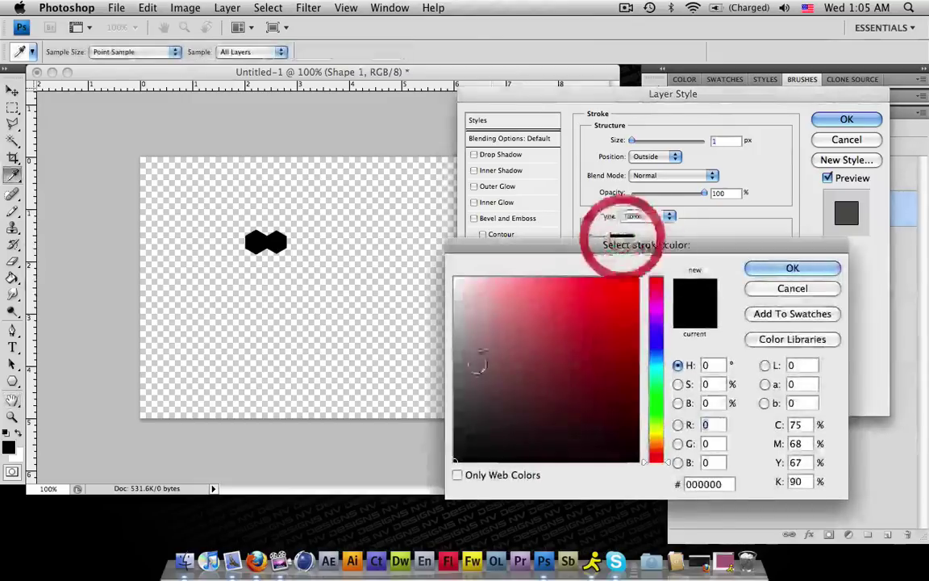
click(456, 375)
drag(455, 374, 420, 367)
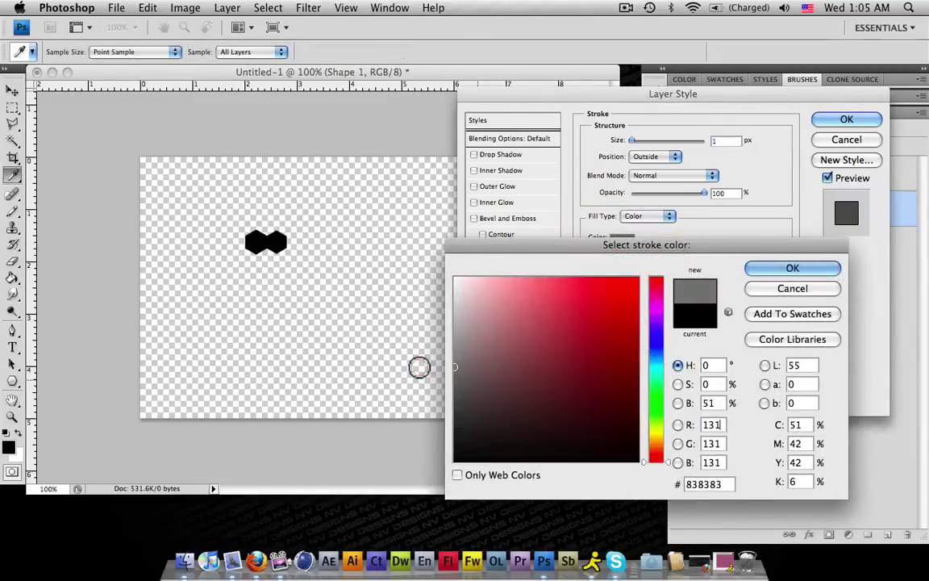
click(794, 270)
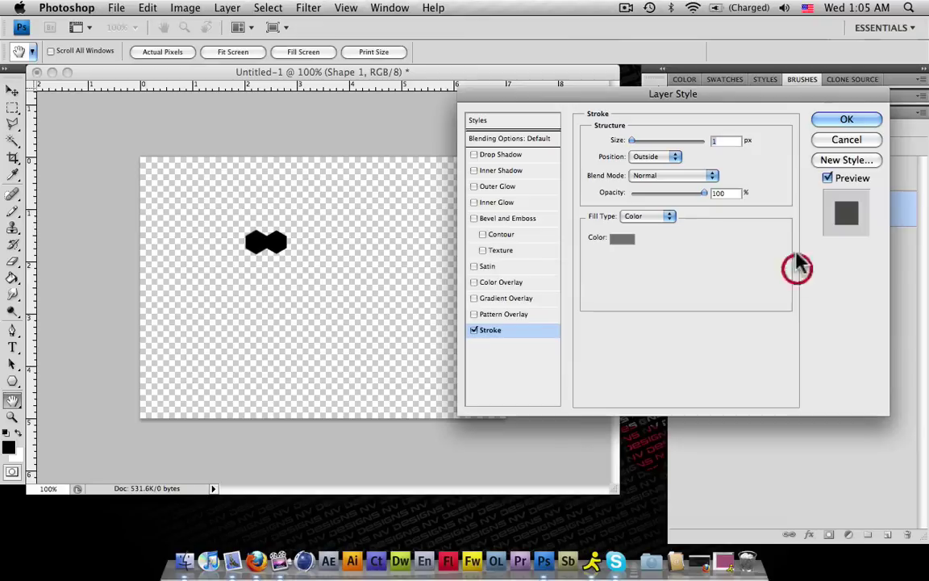
click(863, 124)
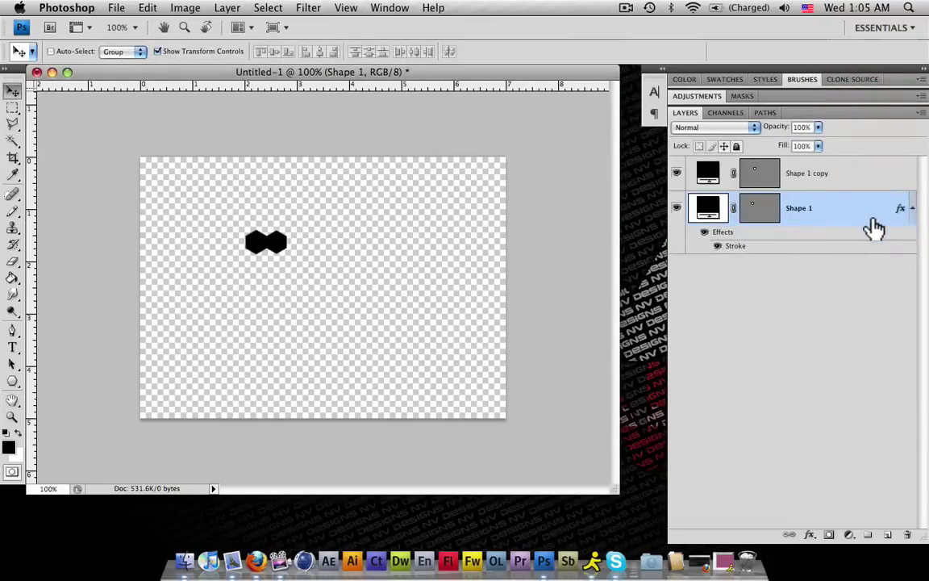
Step: Copy Shape 1's stroke layer style and paste it onto Shape 1 copy
right_click(873, 216)
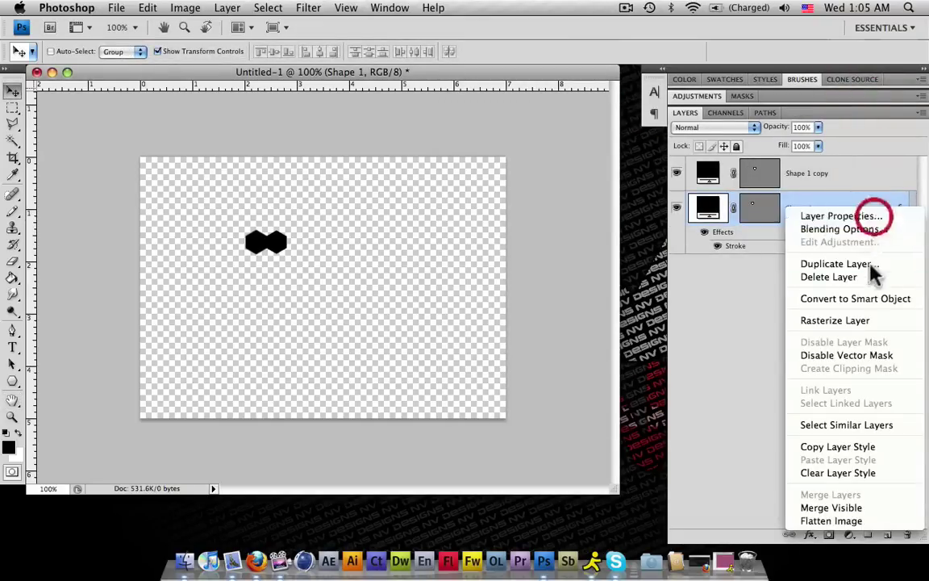
click(858, 448)
click(827, 179)
right_click(829, 168)
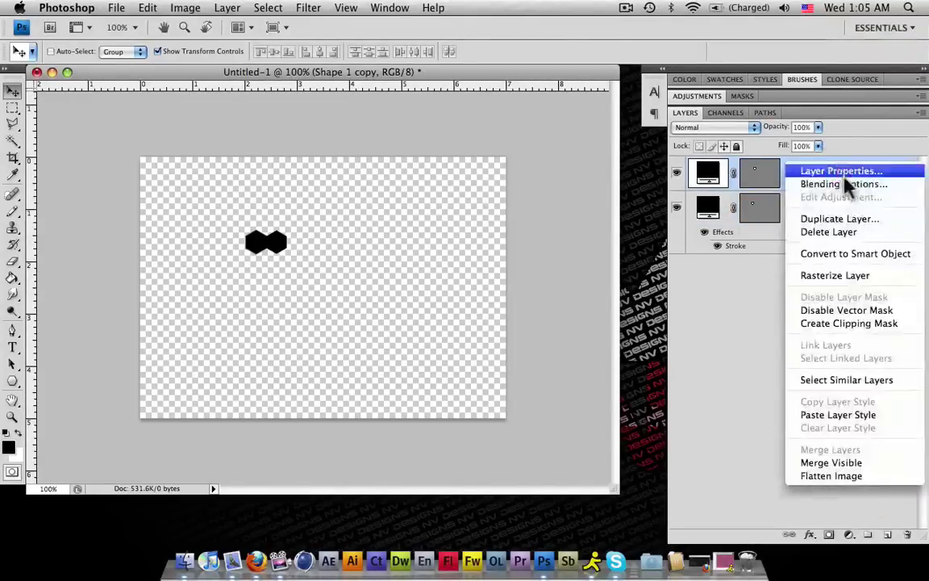
click(843, 415)
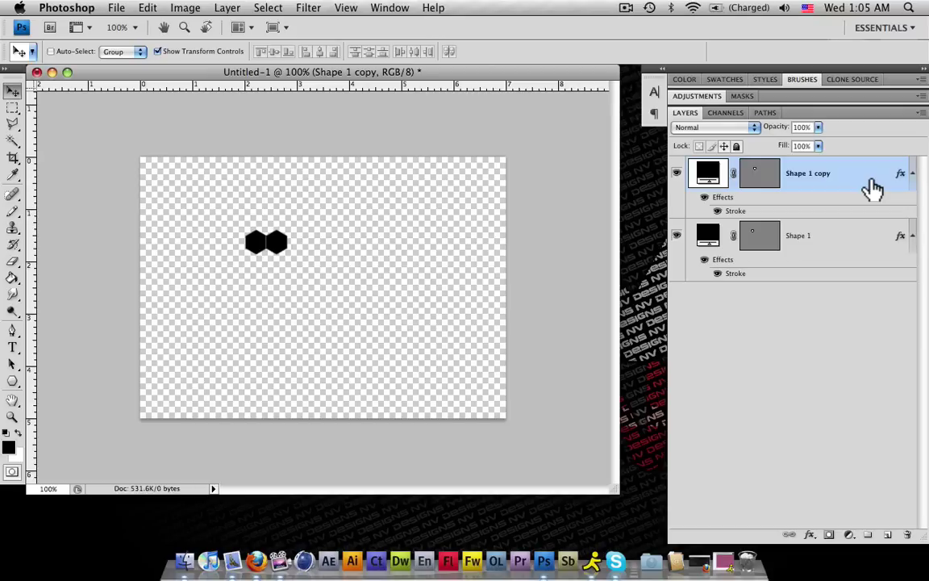
Step: Add another hexagon copy to the row and select all four hexagon layers together
key(super+j)
key(super+j)
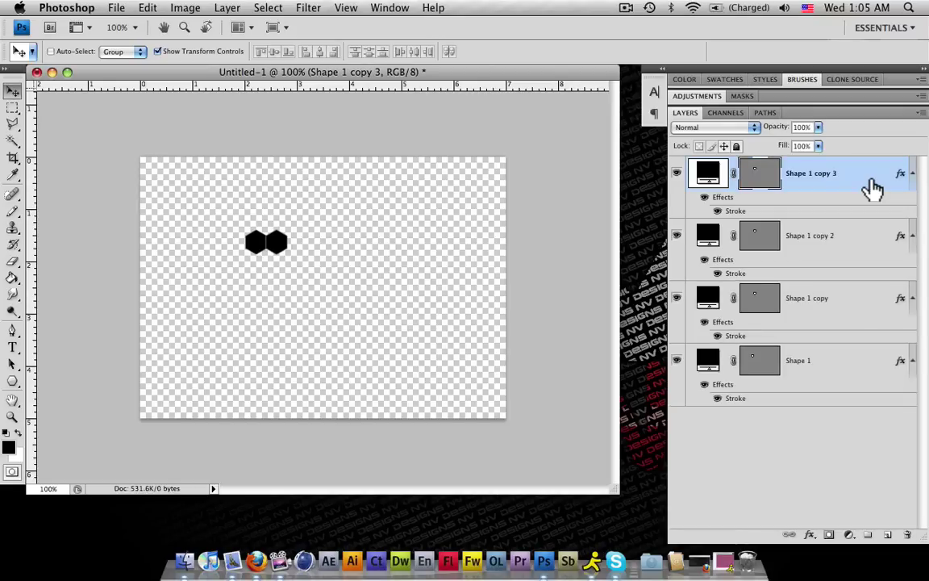
drag(283, 255, 339, 254)
click(765, 258)
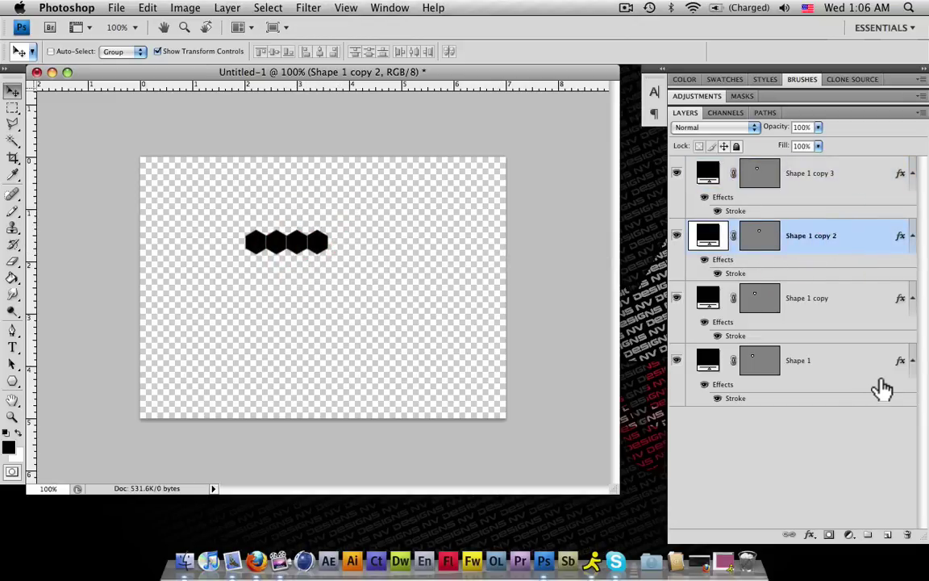
click(818, 173)
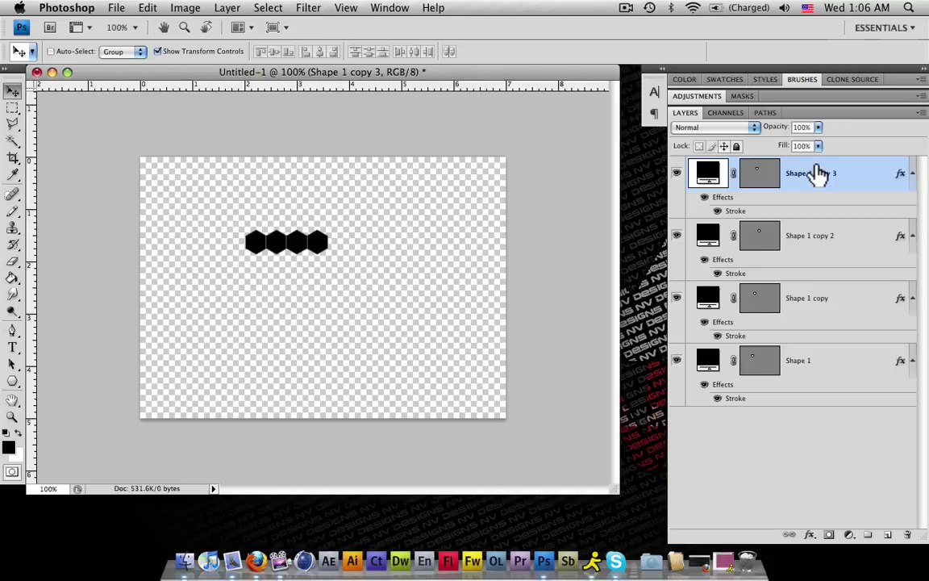
shift+click(855, 373)
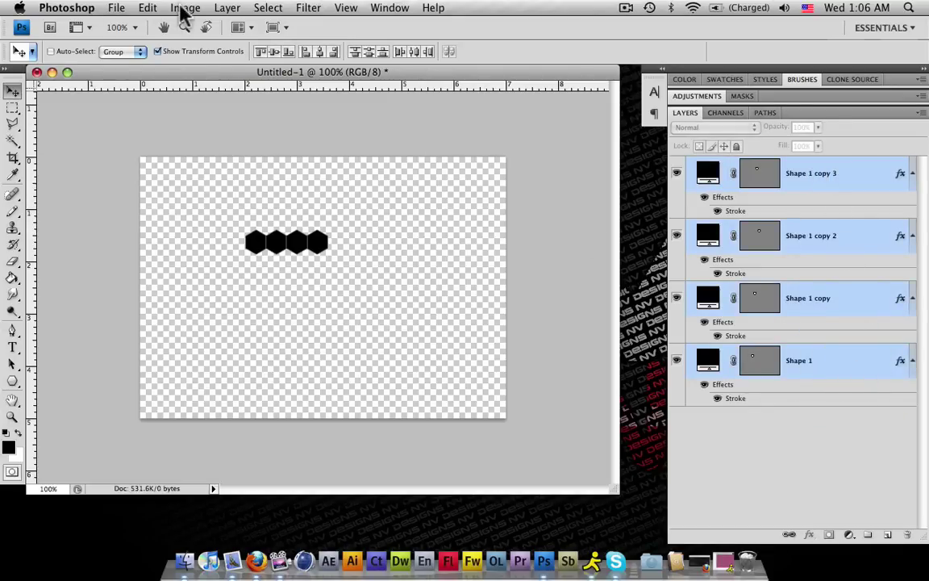
Step: Duplicate the four hexagon layers and nest the copies as a second row beneath the first
click(228, 10)
click(239, 39)
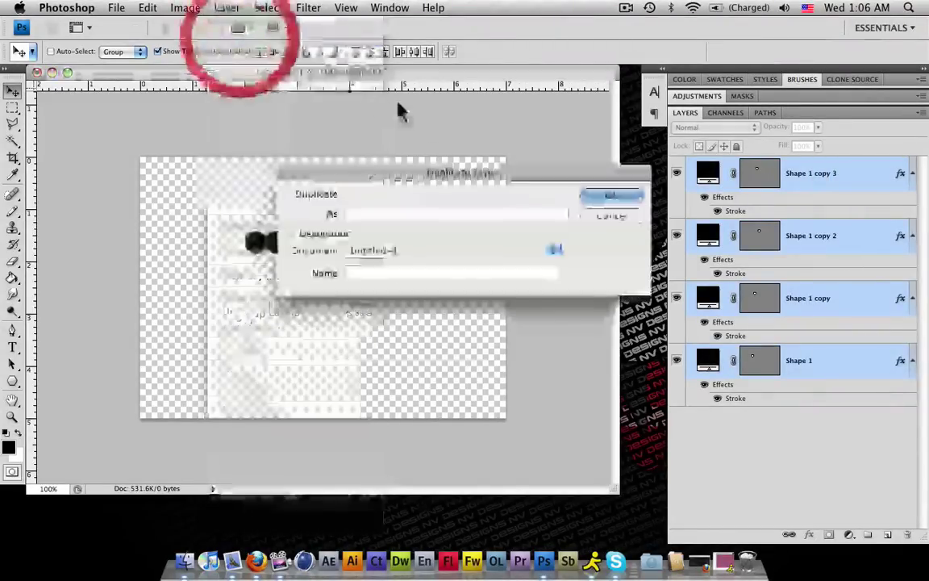
click(613, 196)
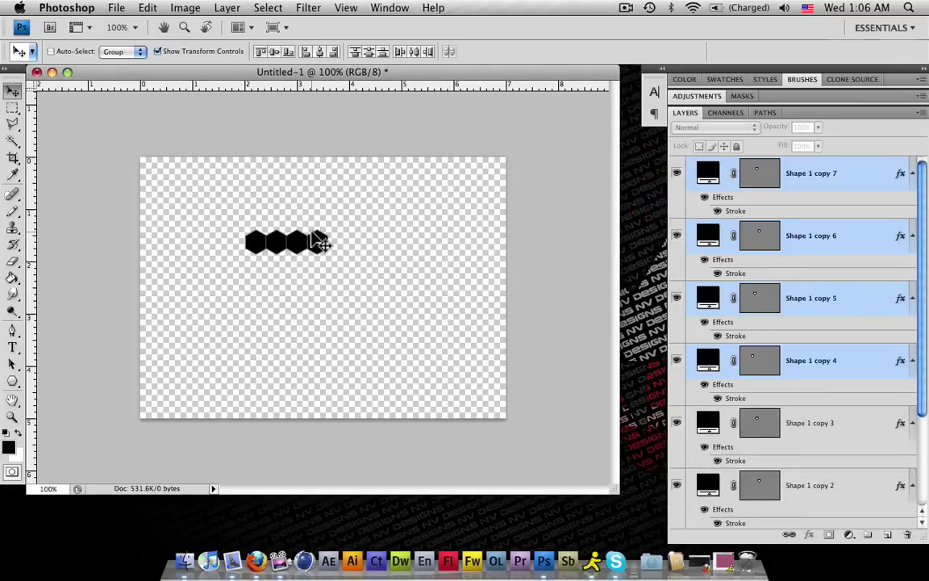
drag(312, 241, 304, 264)
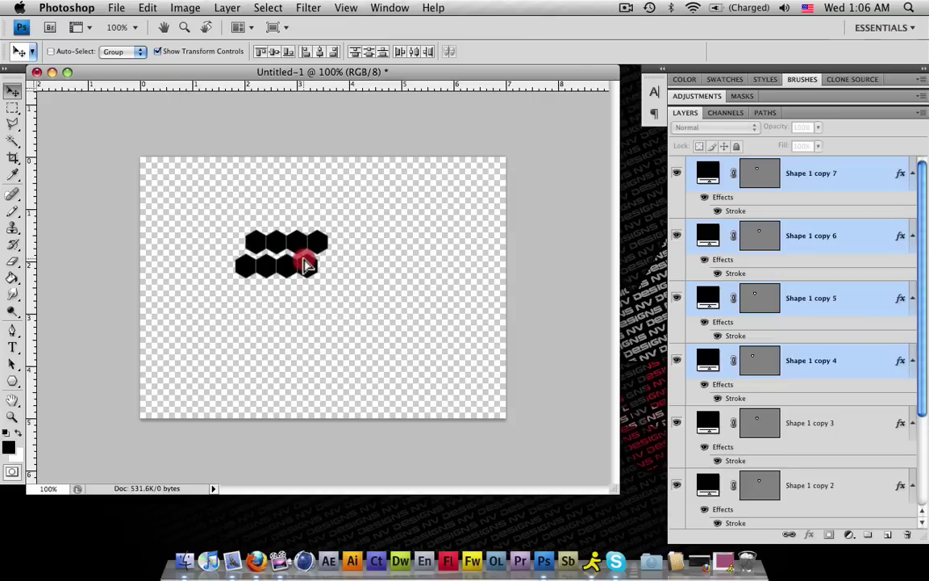
drag(305, 265, 306, 263)
key(Up)
key(Up)
key(Up)
key(Up)
key(Up)
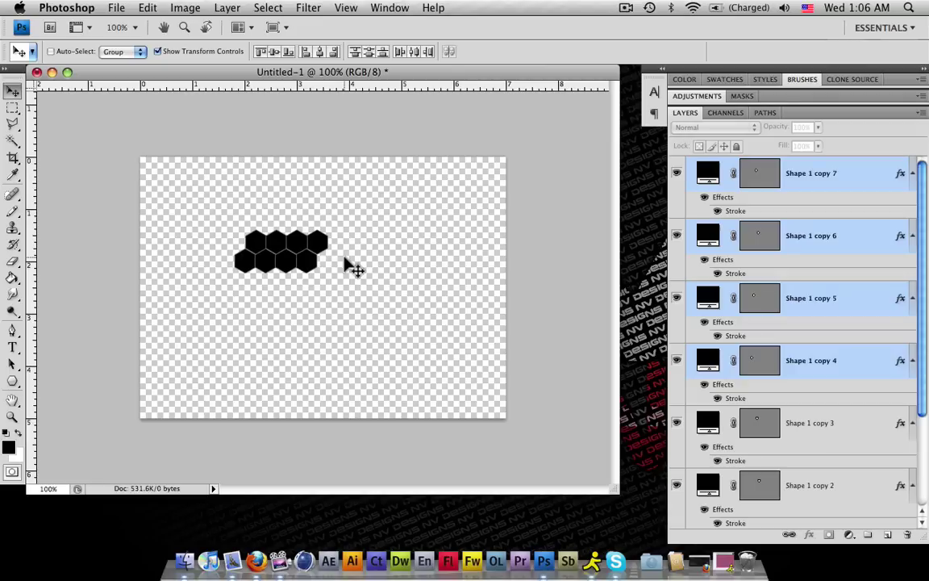
Step: Duplicate the selected row again and move it down as an interlocking third row
click(227, 8)
click(244, 38)
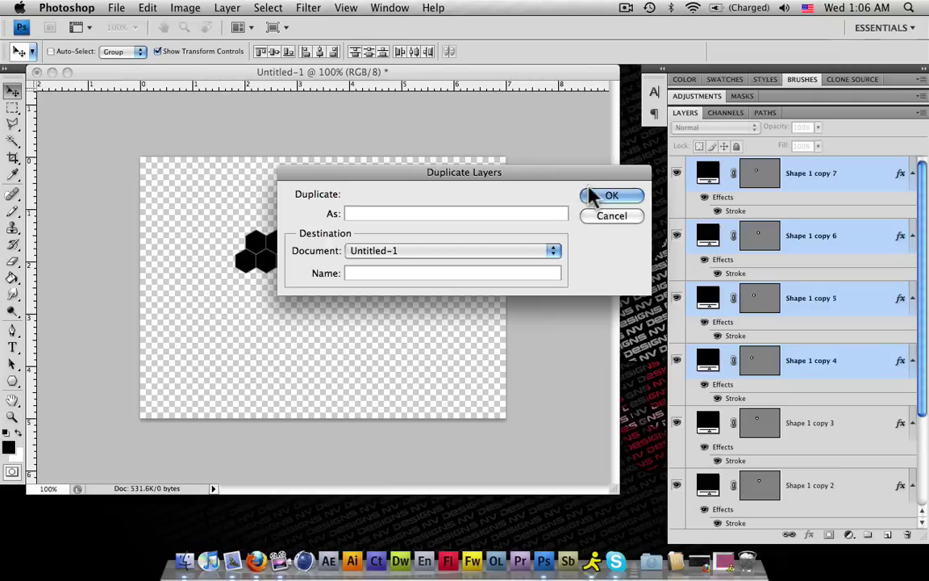
click(599, 195)
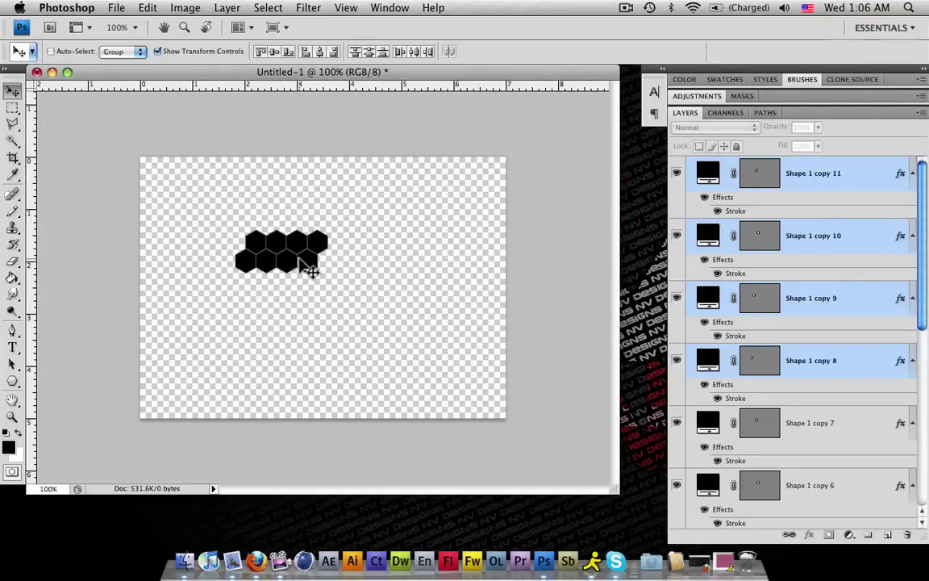
mouse_move(311, 271)
mouse_down()
mouse_move(297, 263)
mouse_move(300, 279)
mouse_move(322, 283)
mouse_up()
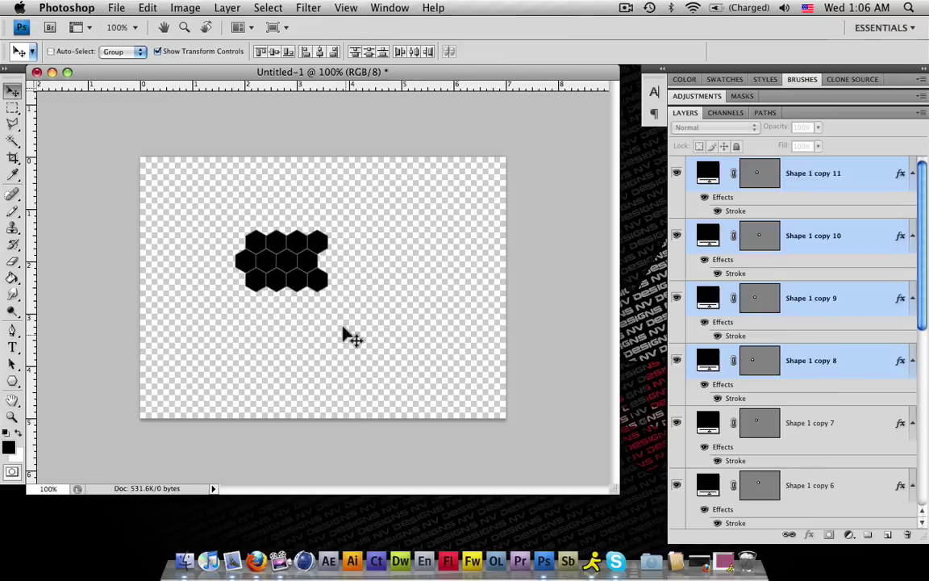
click(13, 418)
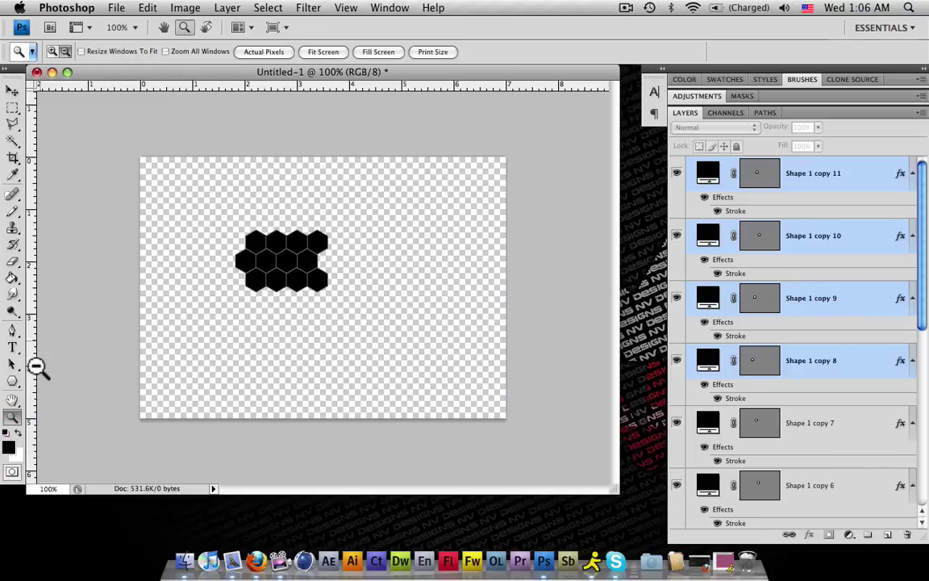
Step: Zoom the honeycomb to 500% and marquee a repeatable tile section in its middle
click(305, 249)
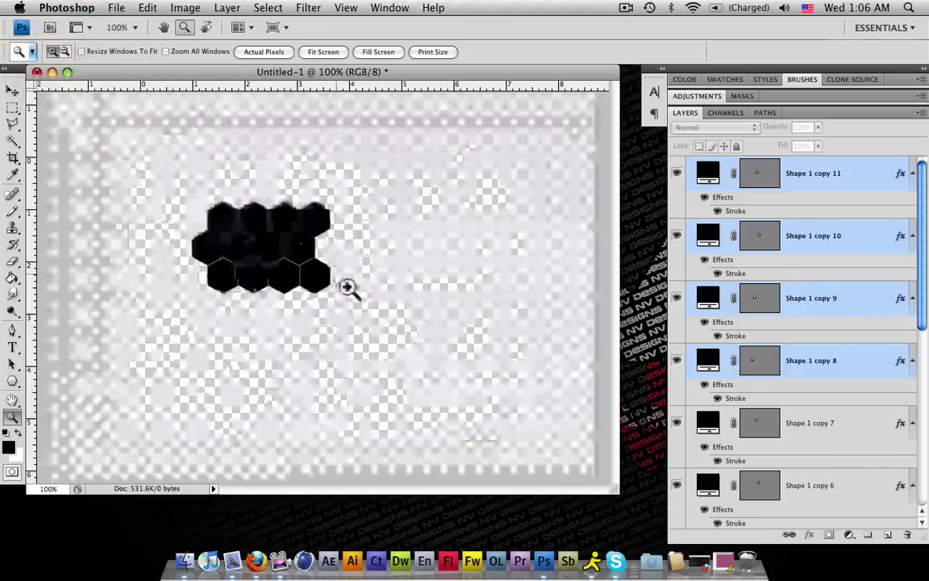
click(242, 258)
click(268, 278)
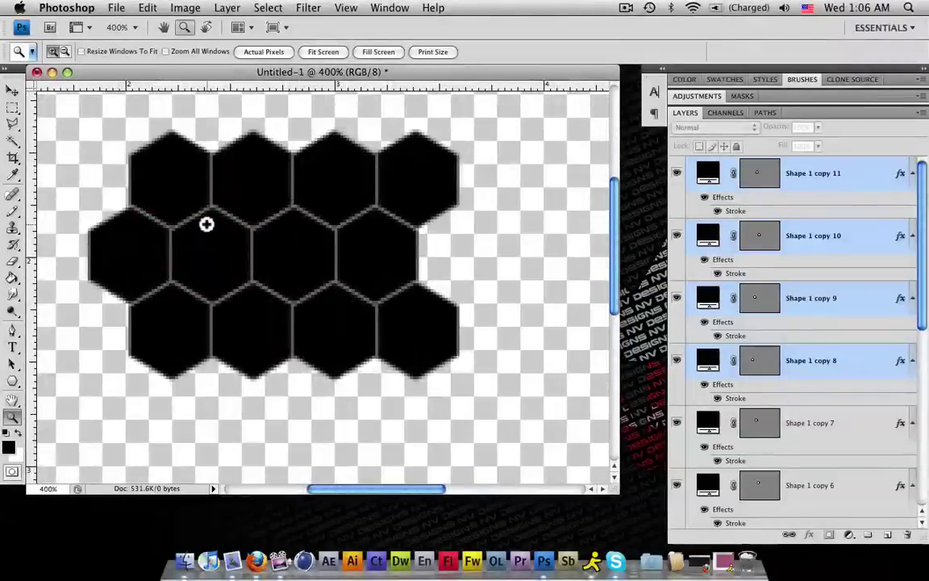
click(205, 223)
scroll(256, 262, up, 2)
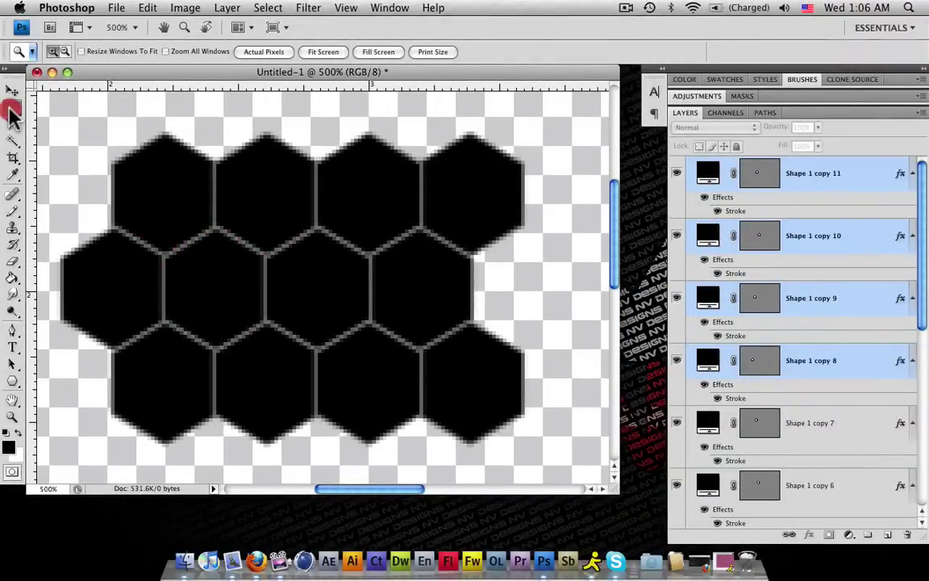
drag(12, 105, 61, 98)
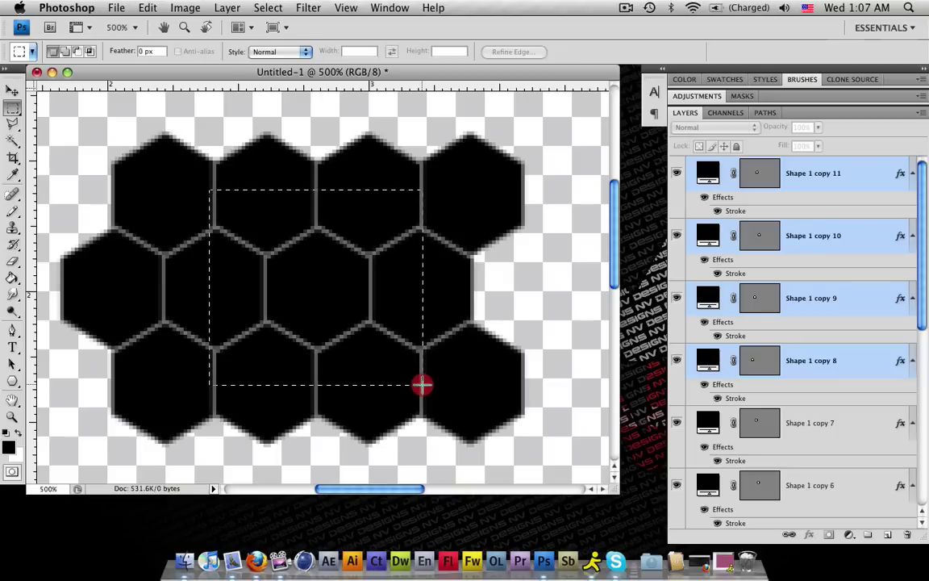
drag(421, 385, 422, 384)
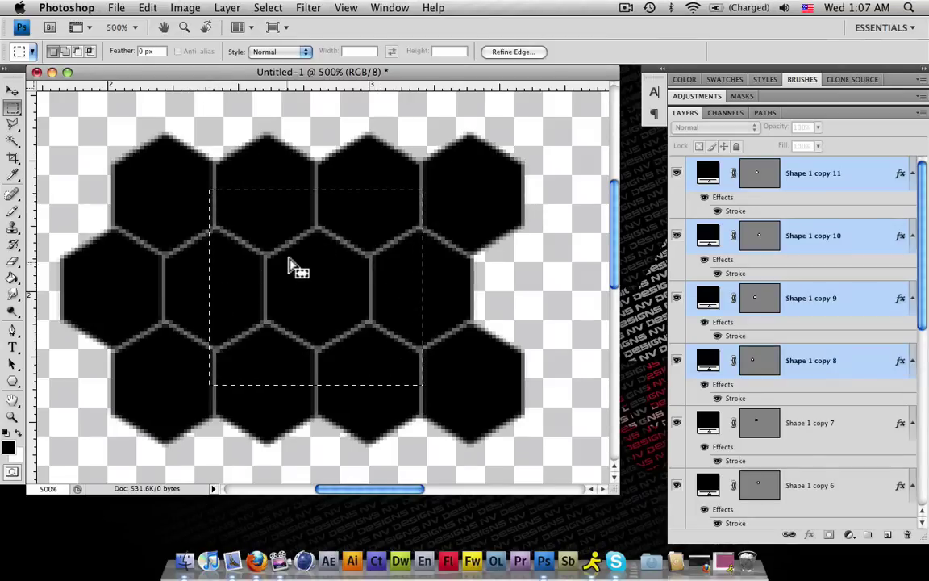
Step: Define the selected honeycomb section as a new pattern named HoneycombTut
click(148, 8)
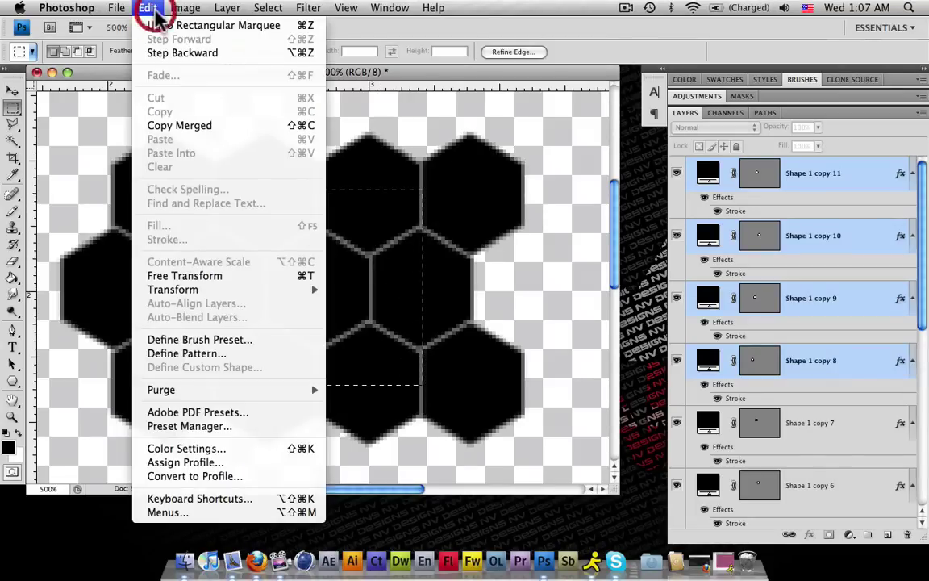
click(187, 354)
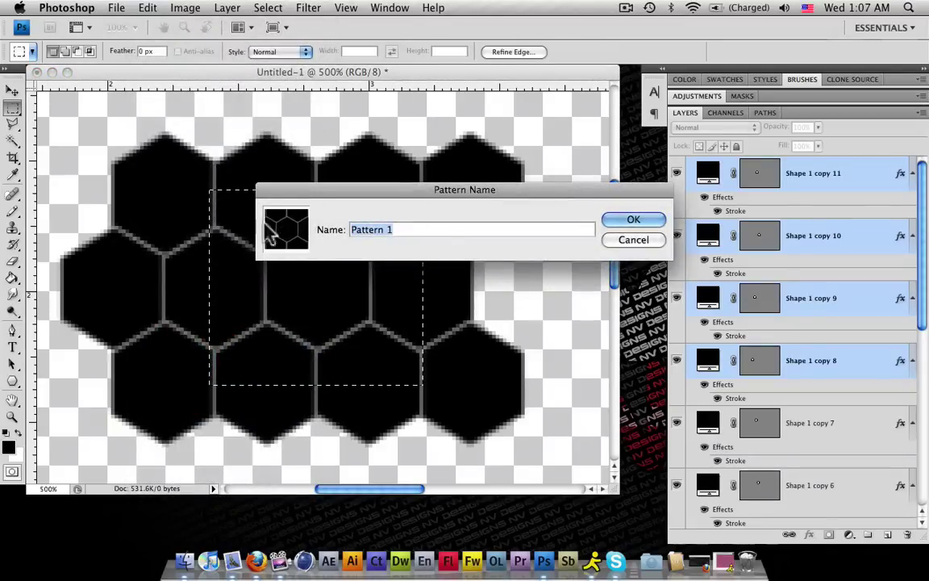
click(250, 218)
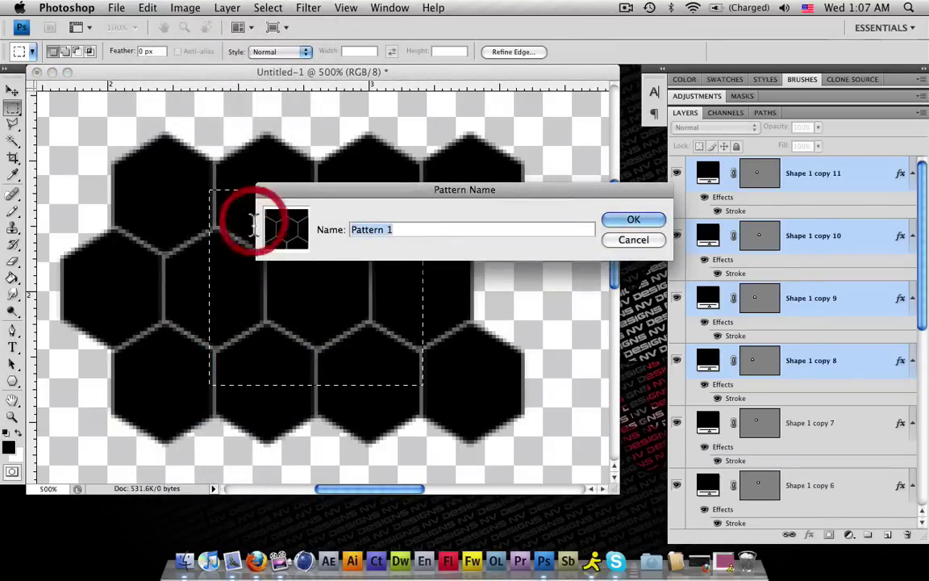
text(Honey)
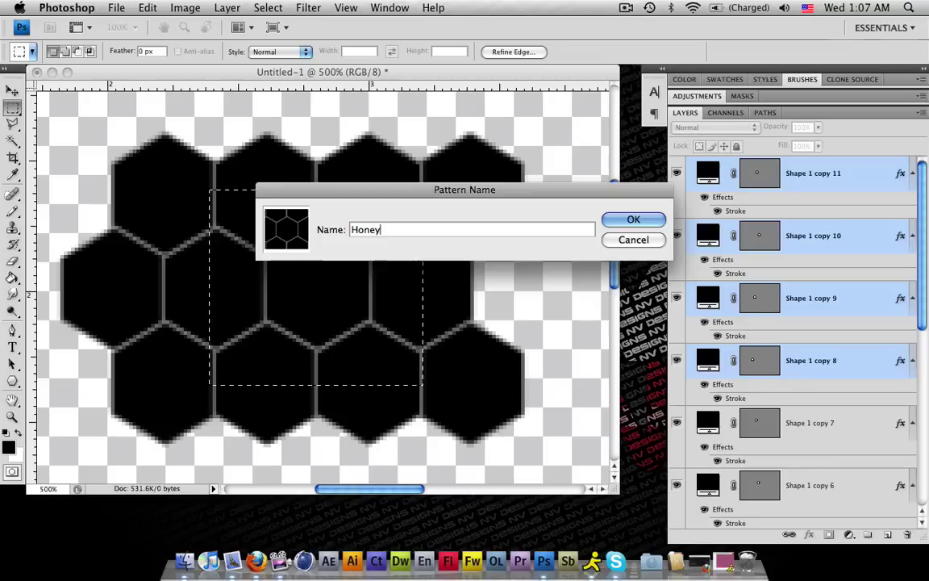
text(combTut)
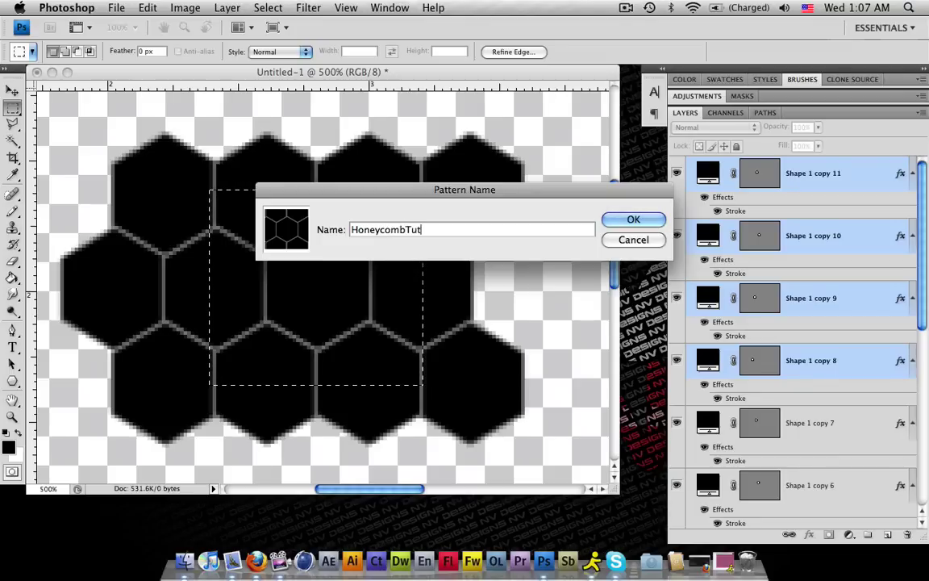
click(627, 219)
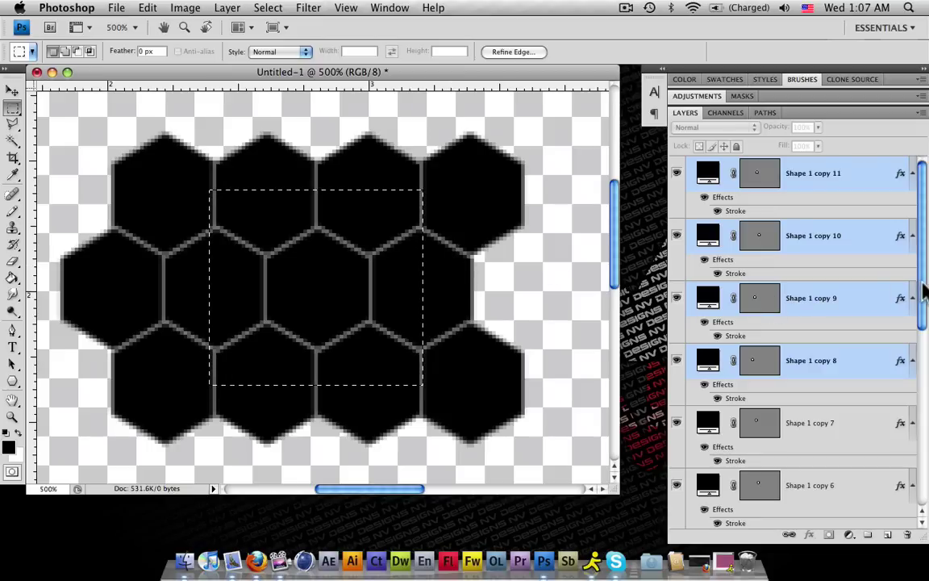
Step: Add Layer 1, view at 100%, deselect, and fill the layer with black using the Paint Bucket
click(889, 534)
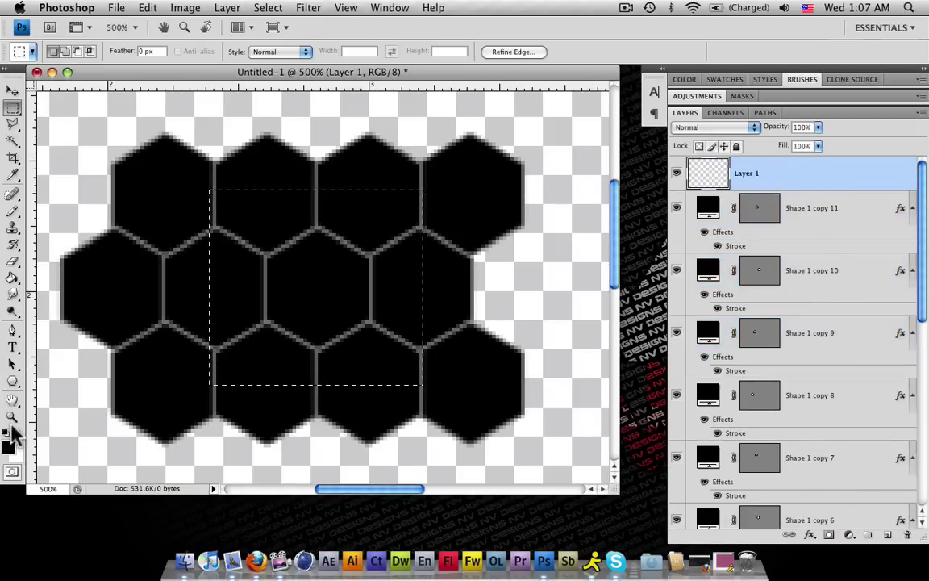
click(12, 416)
click(257, 55)
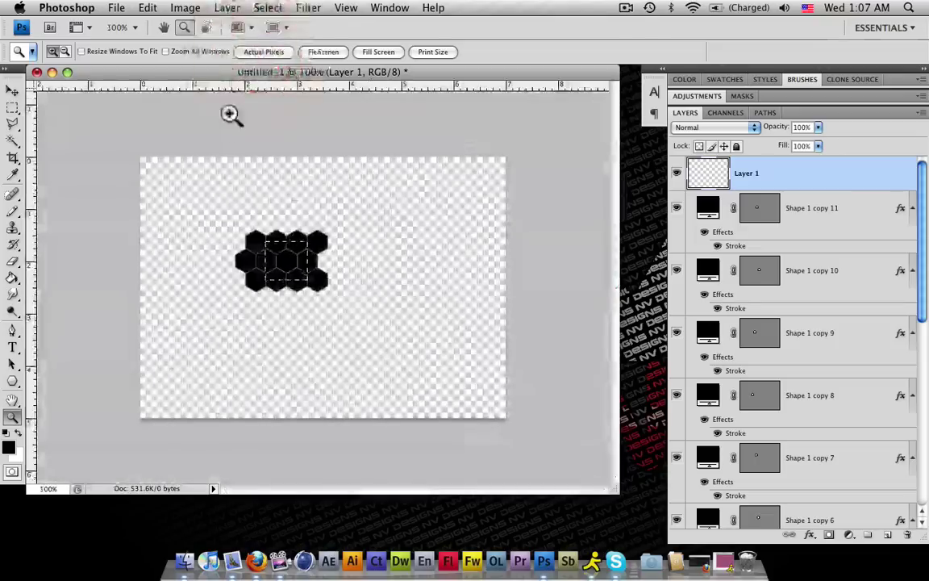
click(12, 279)
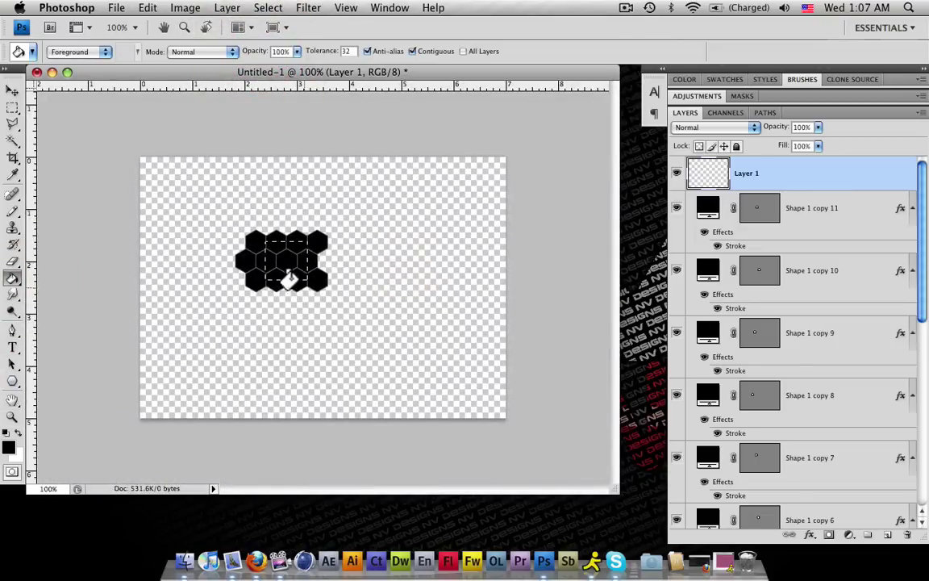
click(13, 106)
click(319, 289)
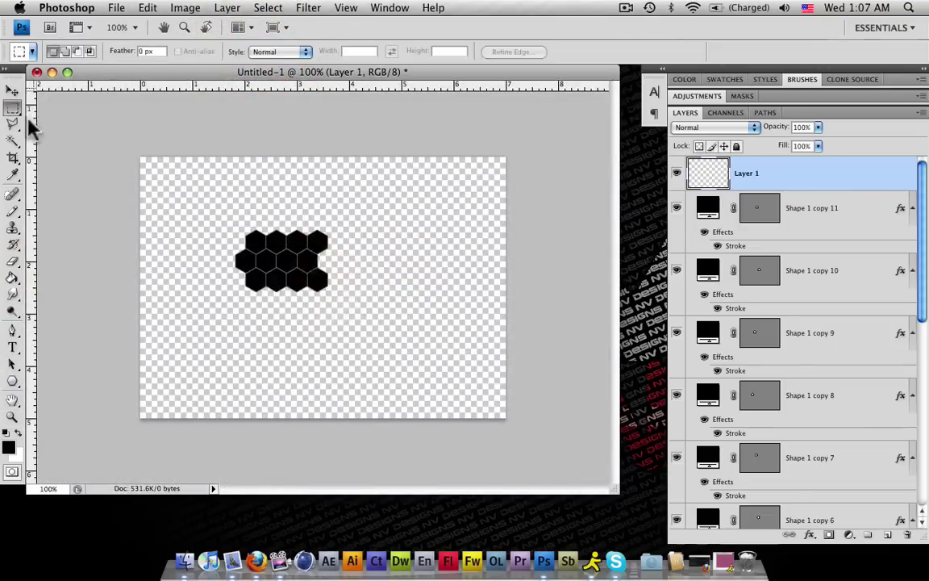
click(13, 278)
click(254, 291)
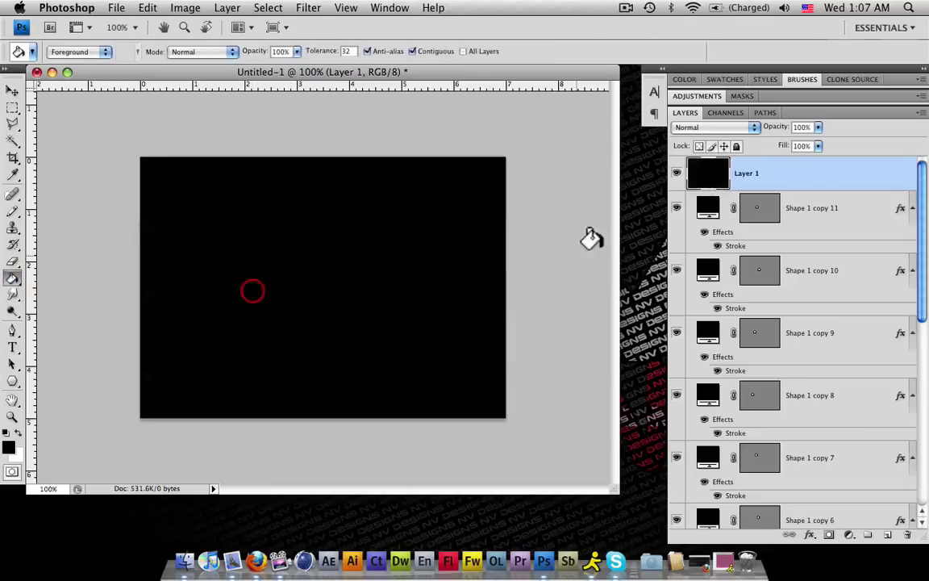
Step: Apply a Pattern Overlay to Layer 1 using the black hexagon HoneycombTut pattern
double_click(898, 185)
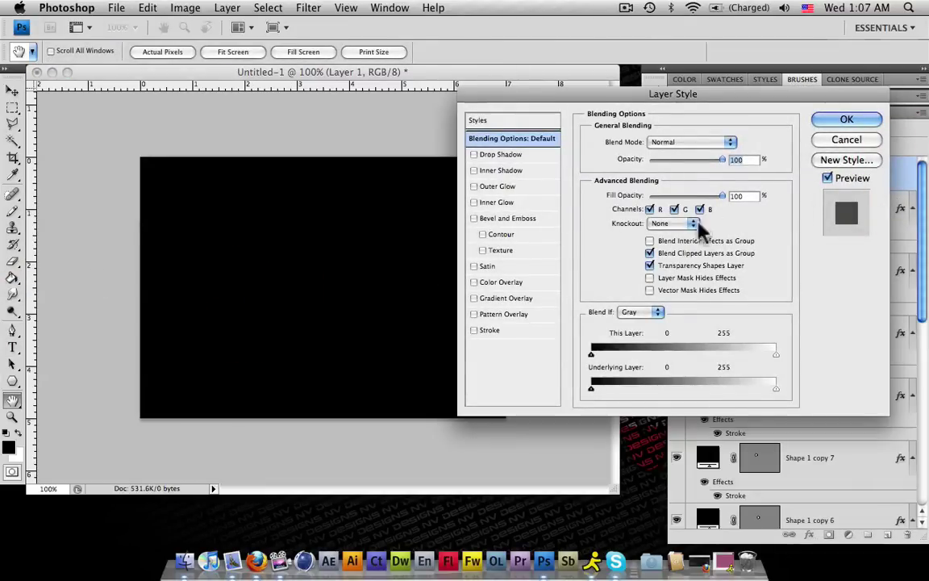
click(480, 315)
click(677, 194)
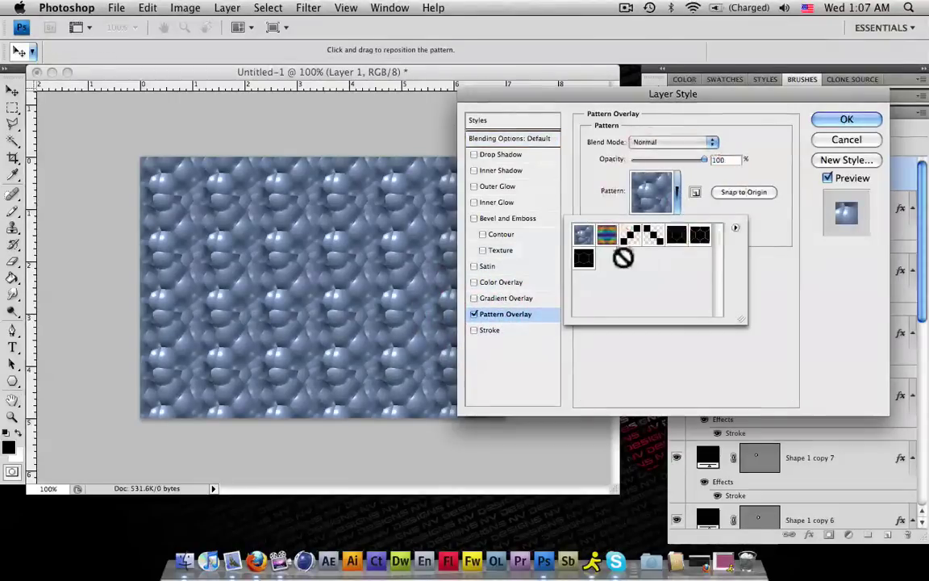
click(583, 262)
right_click(585, 262)
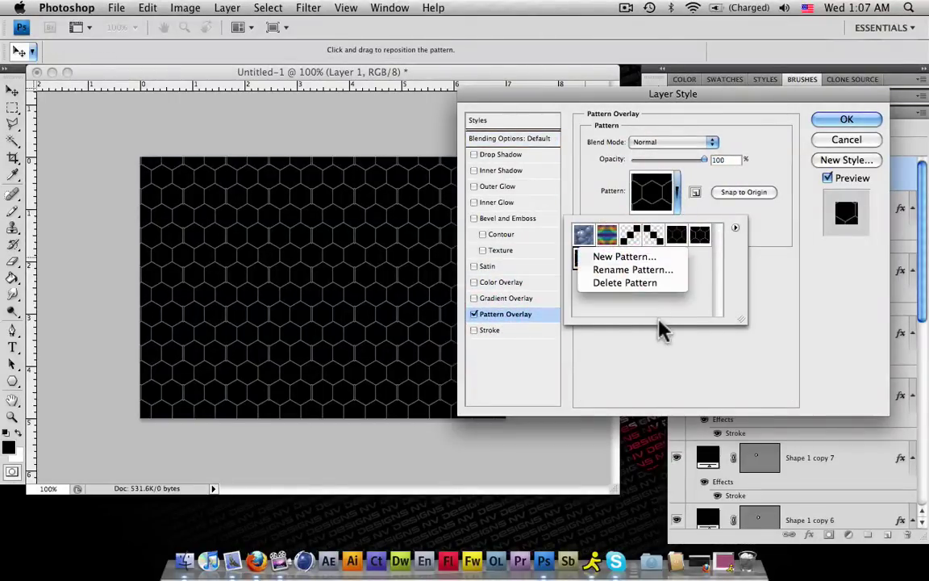
click(615, 302)
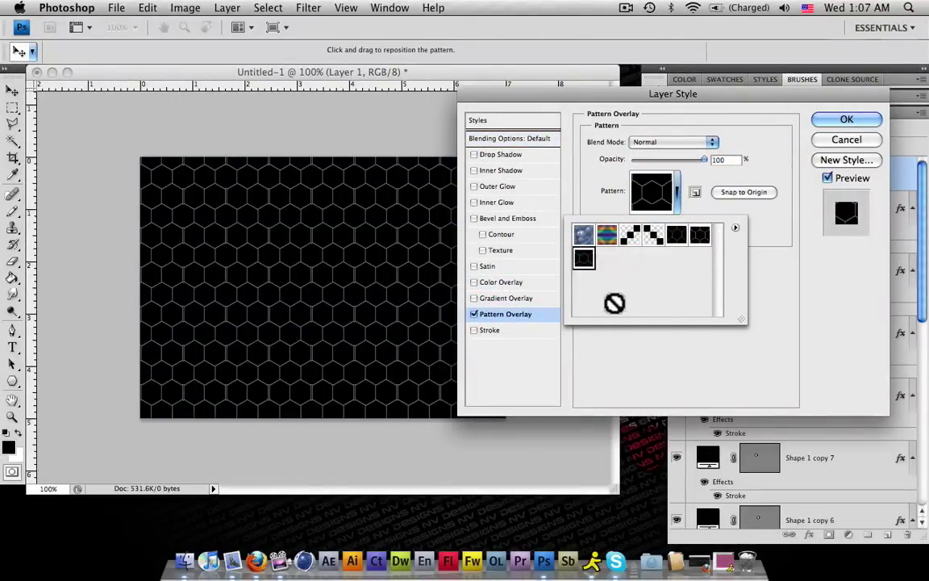
click(795, 279)
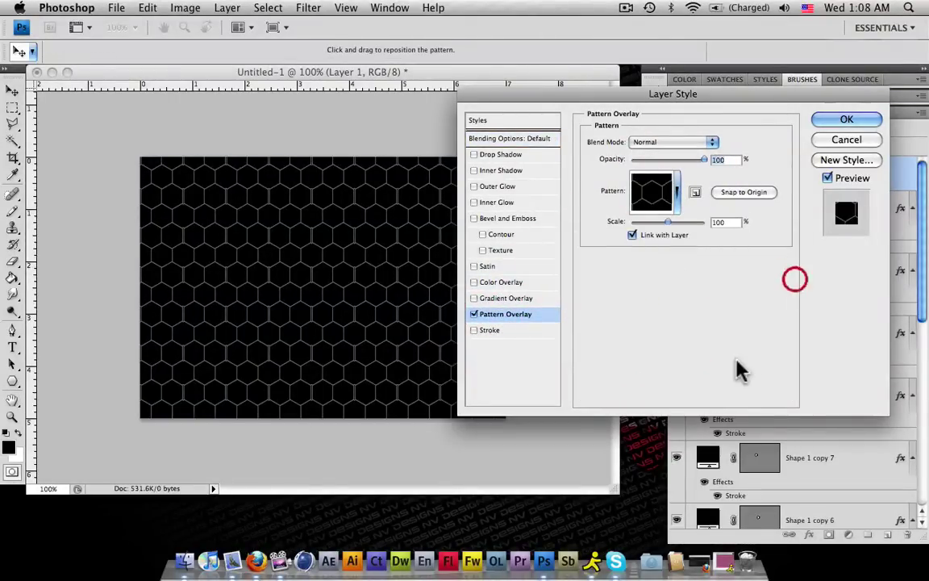
click(846, 120)
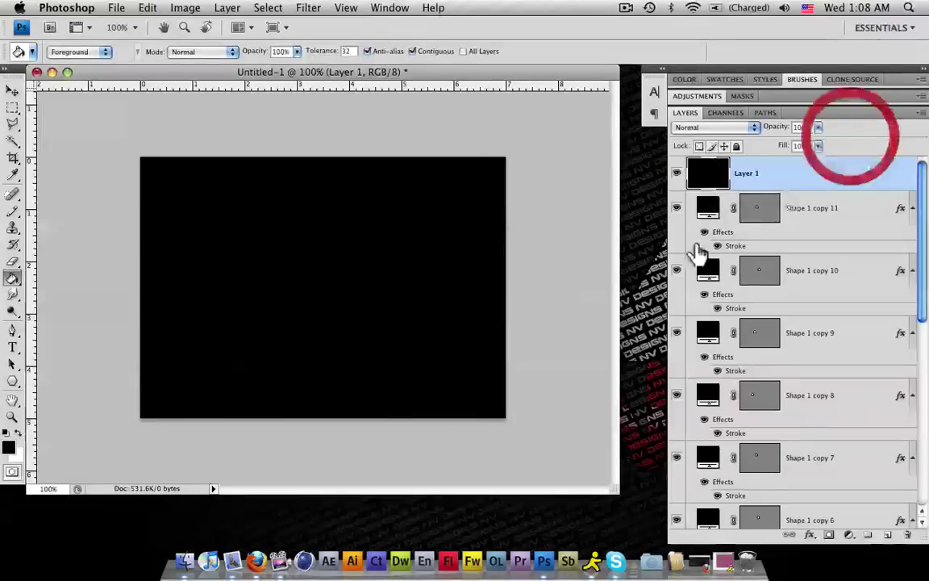
double_click(855, 180)
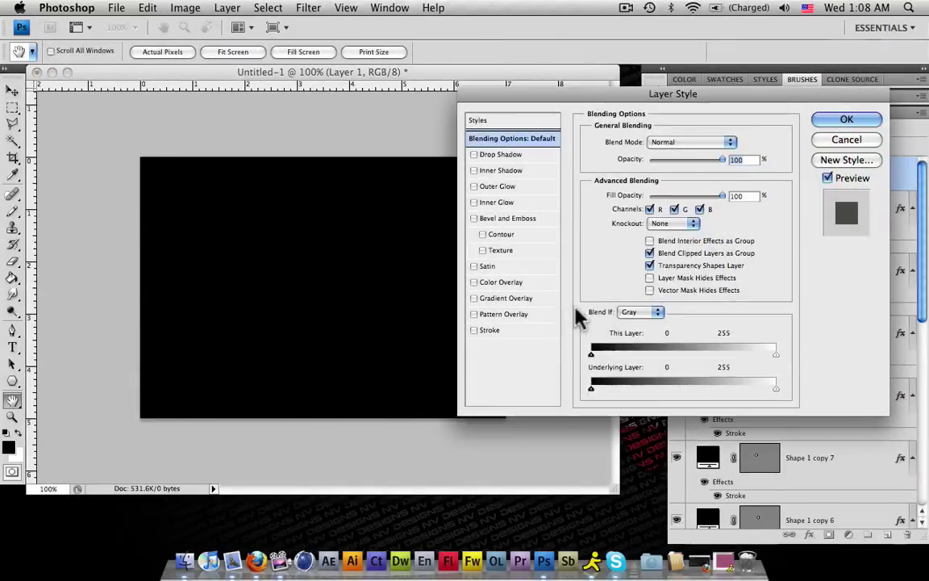
click(492, 316)
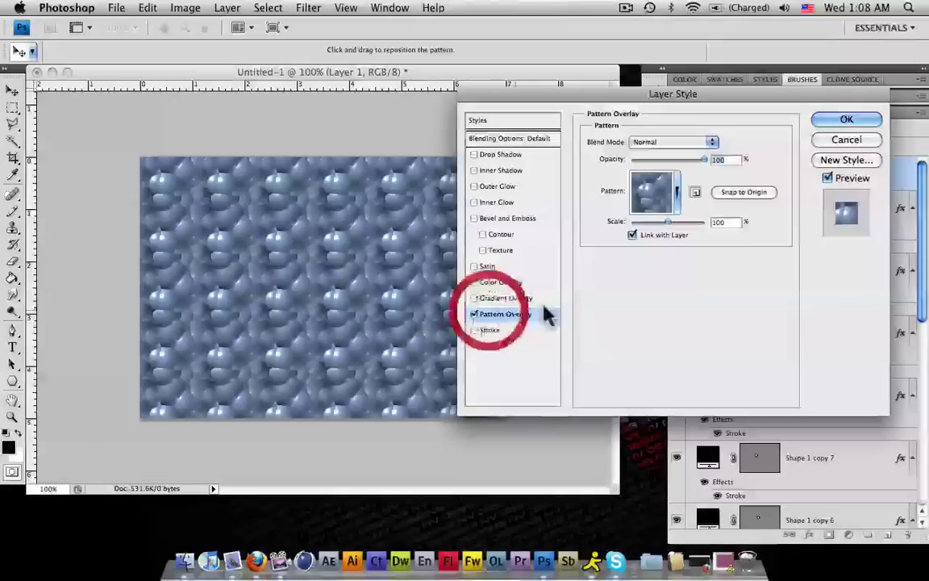
click(658, 192)
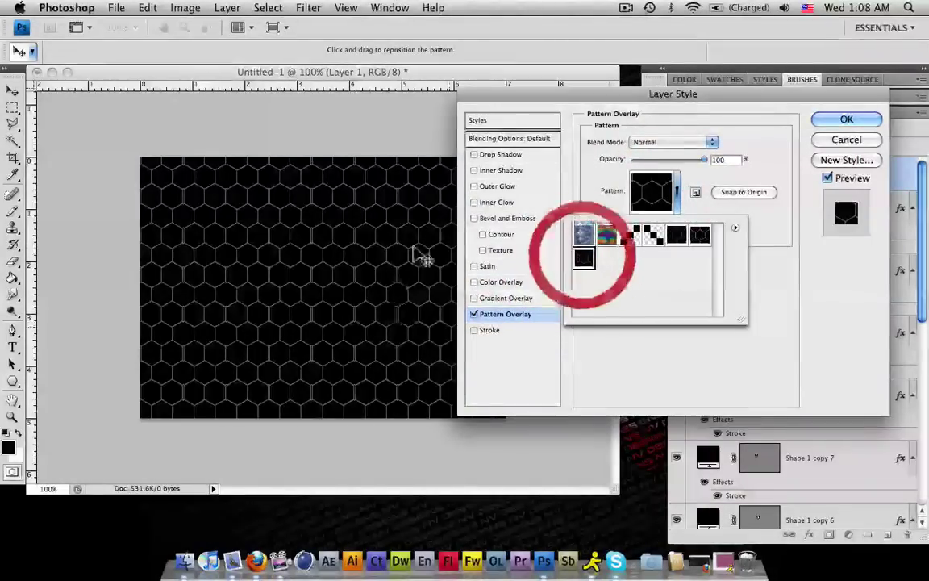
click(700, 235)
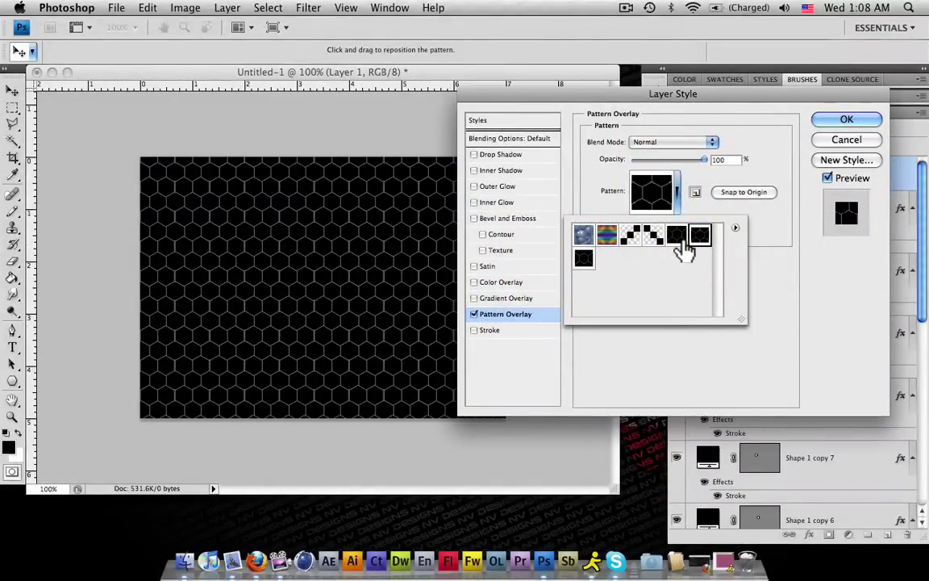
click(678, 238)
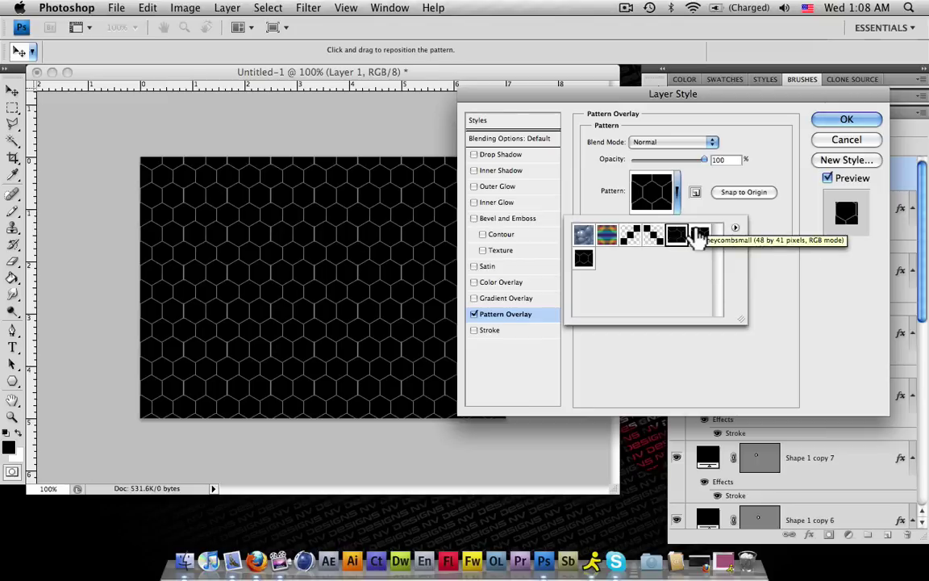
click(700, 234)
click(583, 257)
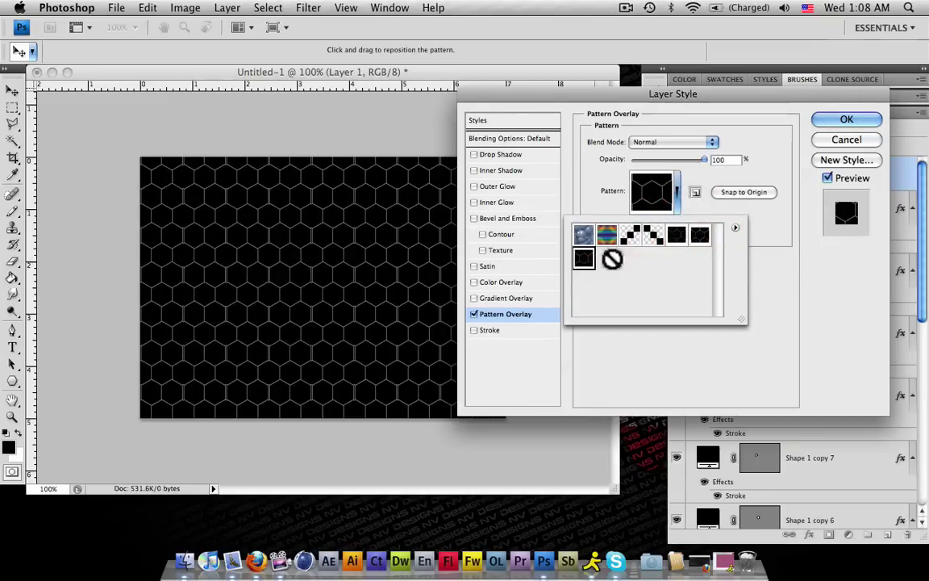
click(823, 149)
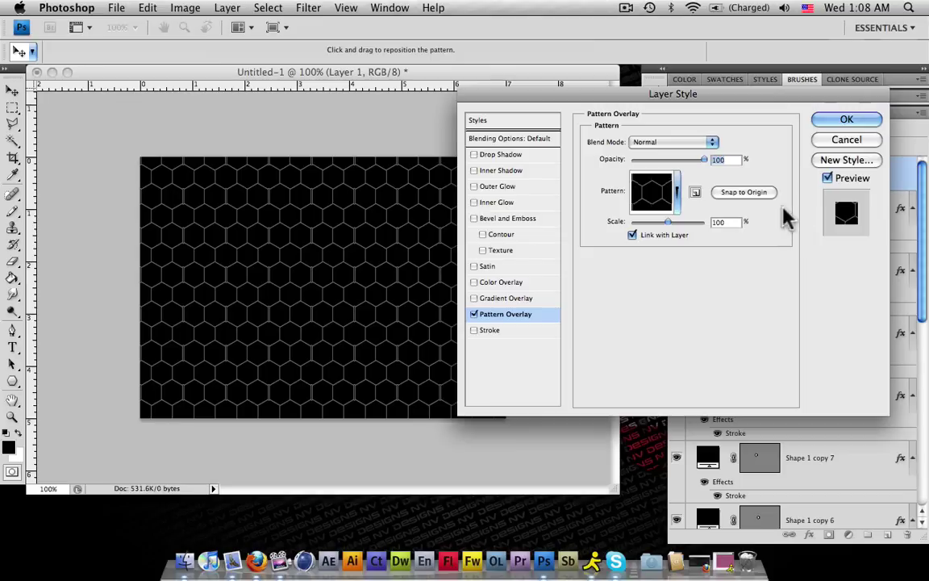
click(845, 140)
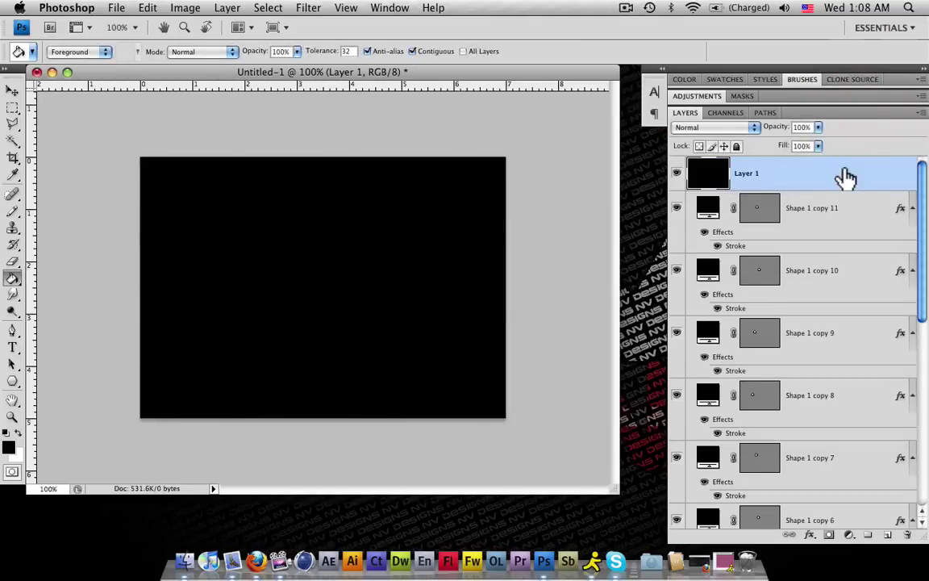
Step: Hide the black Layer 1, close the document without saving, and return to the Finder desktop
click(677, 172)
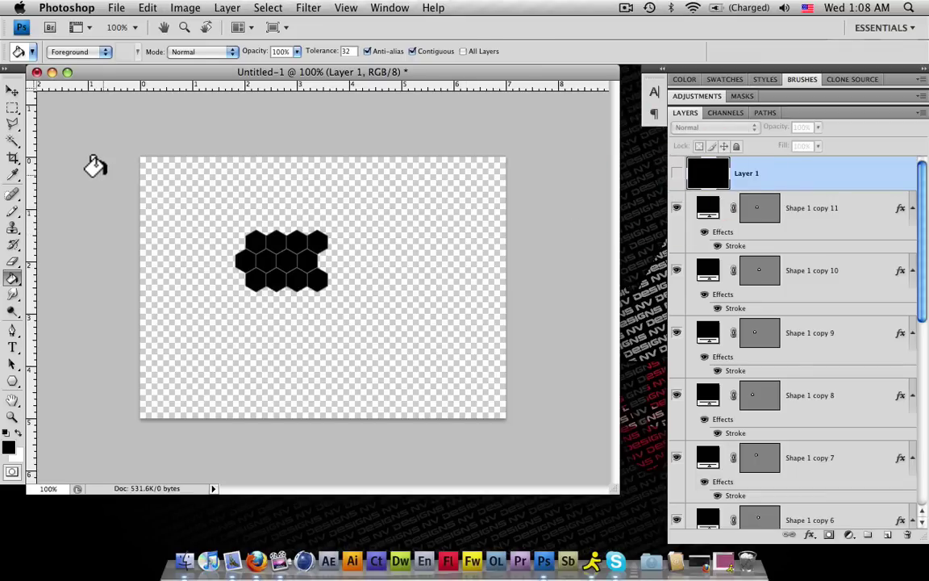
click(36, 72)
click(403, 183)
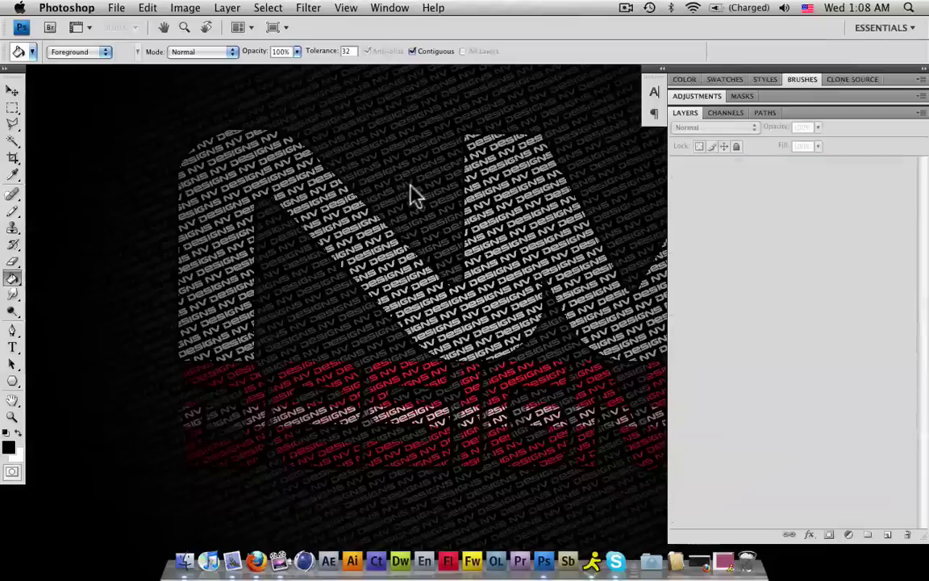
click(334, 234)
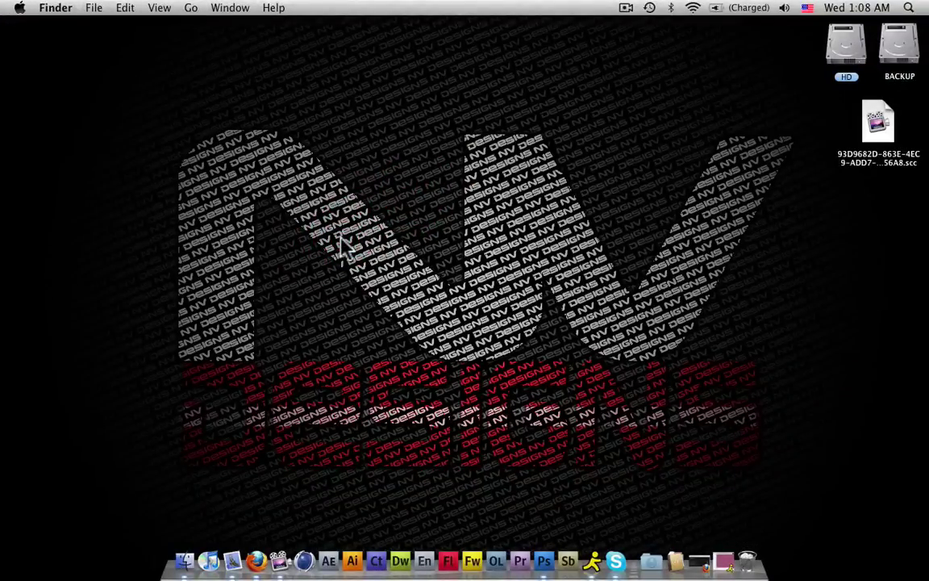